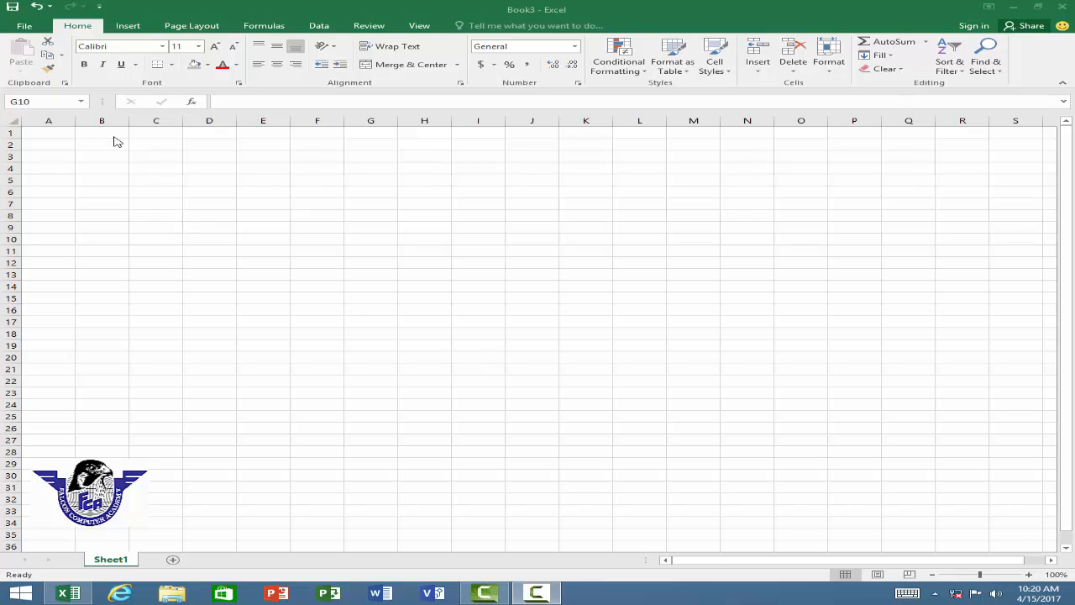
Enter the column headers Name, City and Amount in cells A1 to C1.
{"action": "left_click", "coordinate": [61, 134]}
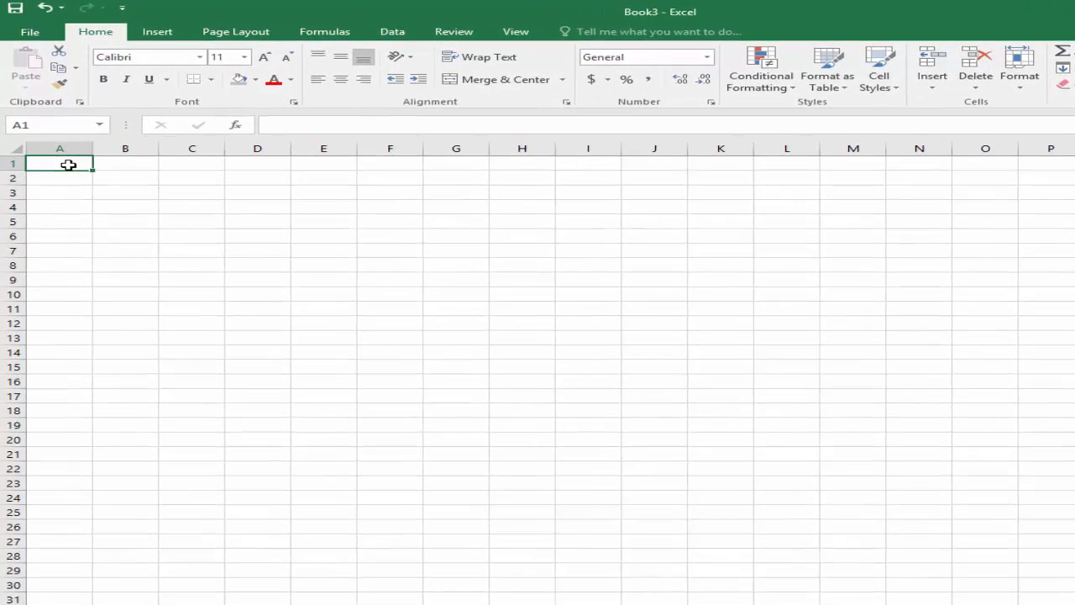
{"action": "type", "text": "Name"}
{"action": "key", "text": "Tab"}
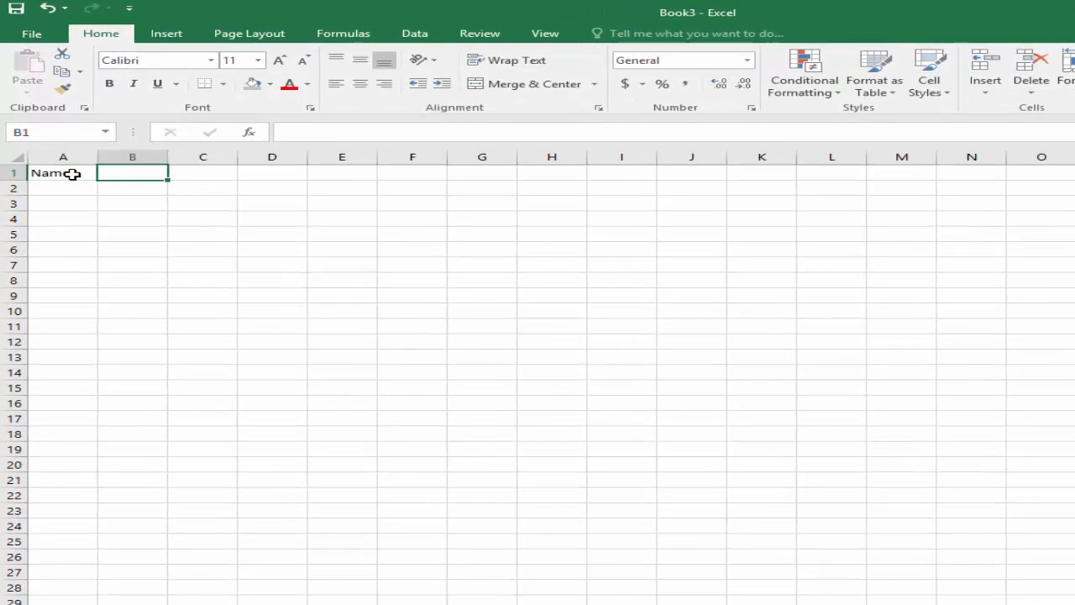
{"action": "type", "text": "City"}
{"action": "key", "text": "Tab"}
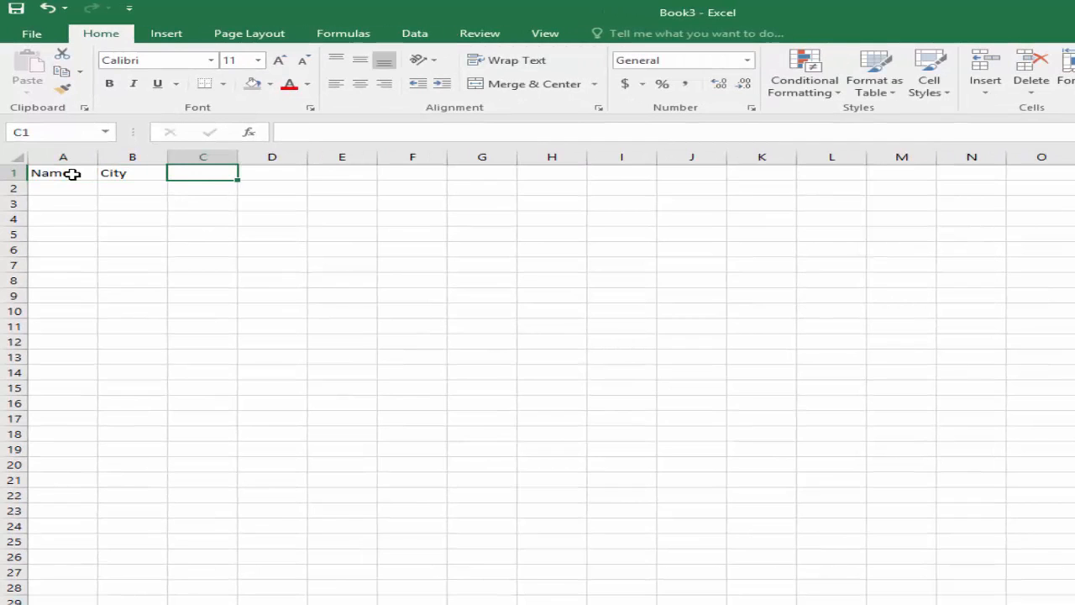
{"action": "type", "text": "Amount"}
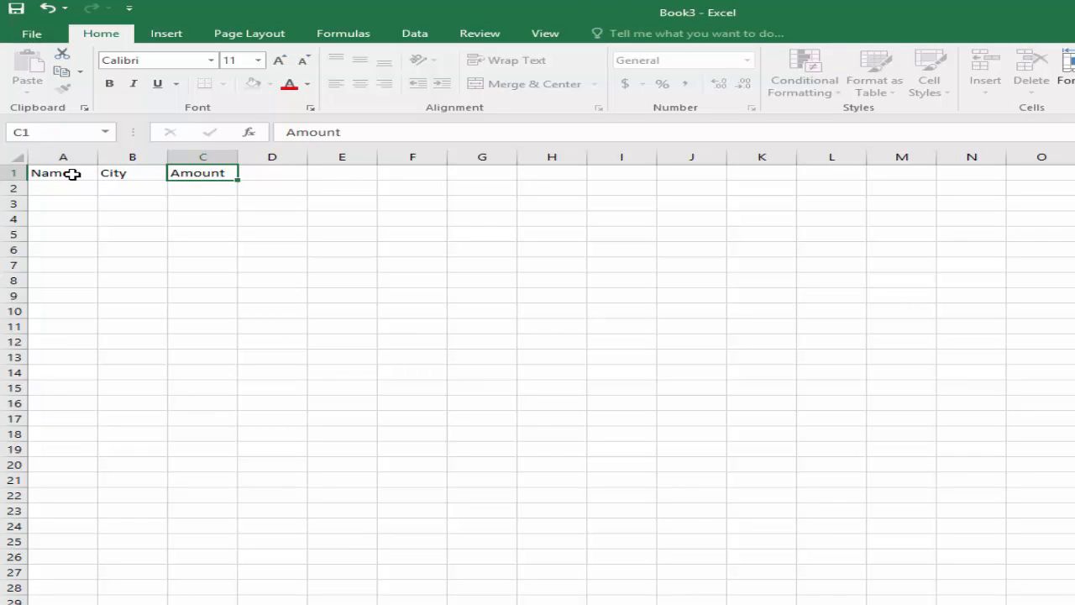
{"action": "key", "text": "Return"}
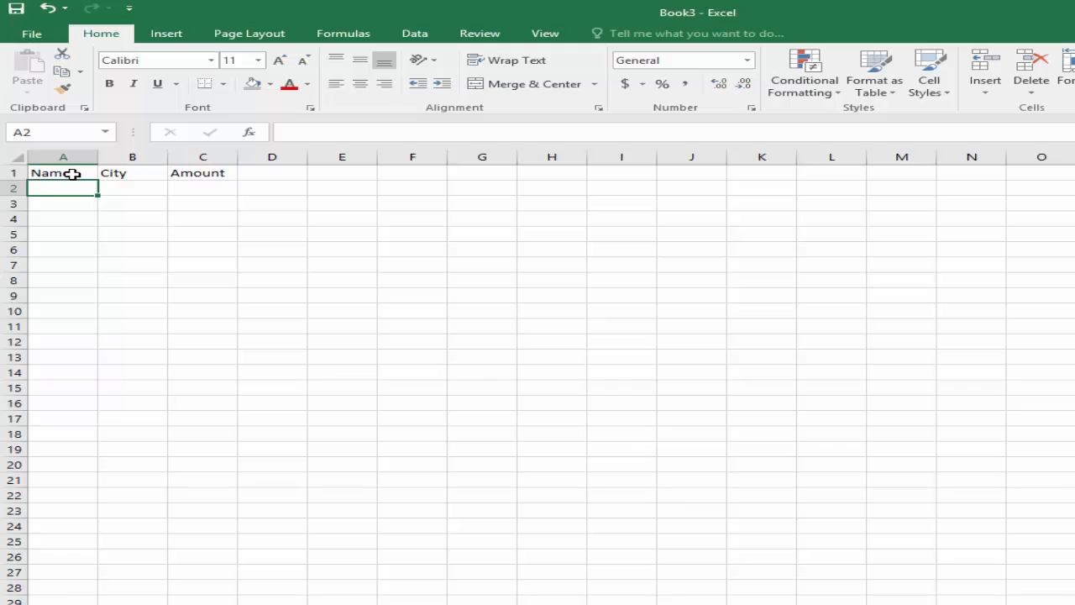
Enter four people's first names under the Name header in cells A2 to A5.
{"action": "type", "text": "ali"}
{"action": "key", "text": "Return"}
{"action": "type", "text": "zahid"}
{"action": "key", "text": "Return"}
{"action": "type", "text": "um"}
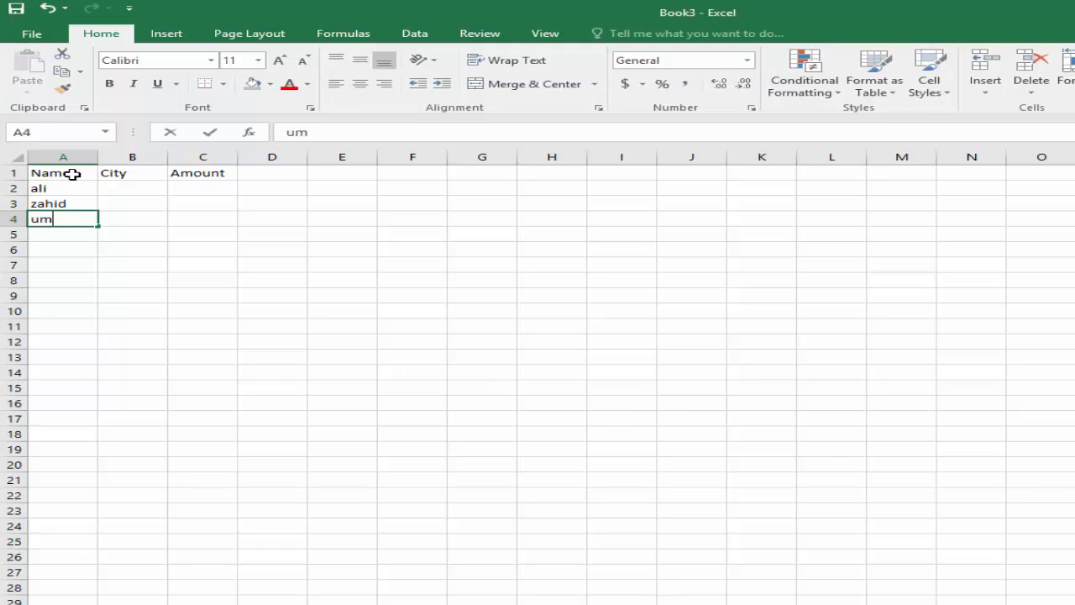
{"action": "type", "text": "er"}
{"action": "key", "text": "Return"}
{"action": "type", "text": "ra"}
{"action": "key", "text": "BackSpace"}
{"action": "type", "text": "ashi"}
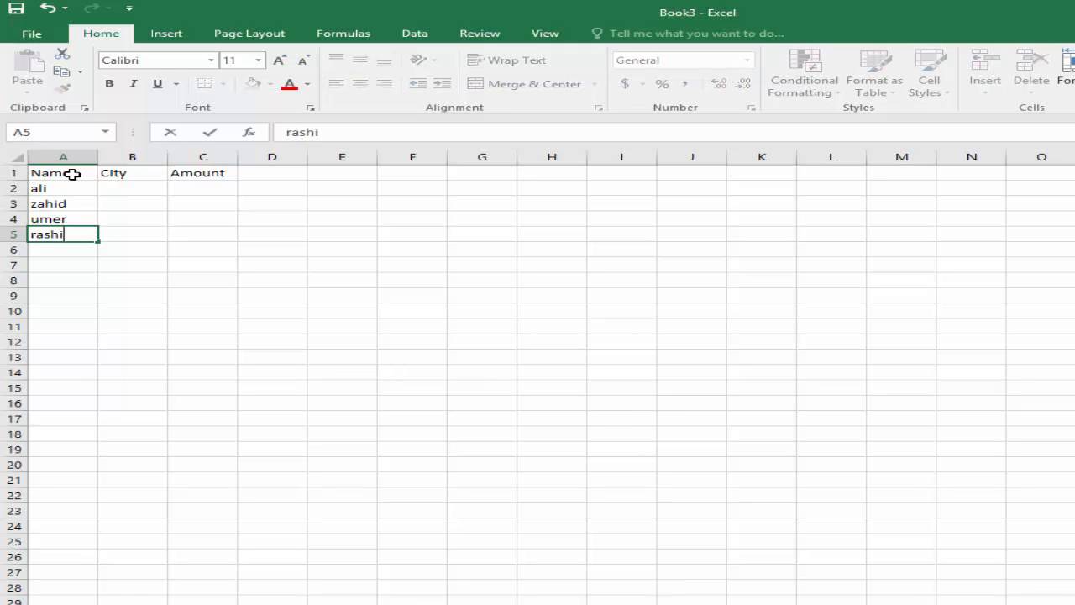
{"action": "type", "text": "f"}
{"action": "key", "text": "Return"}
Enter five more people's first names in the Name column, cells A6 to A10.
{"action": "type", "text": "kashif"}
{"action": "key", "text": "Return"}
{"action": "type", "text": "javed"}
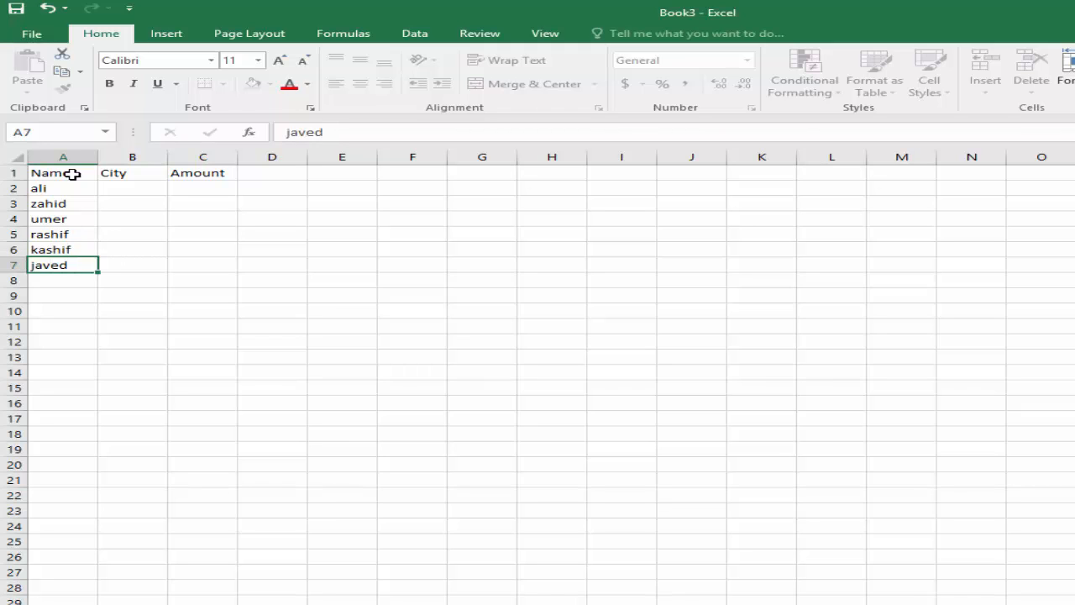
{"action": "key", "text": "Return"}
{"action": "type", "text": "raza"}
{"action": "key", "text": "Return"}
{"action": "type", "text": "raheel"}
{"action": "key", "text": "Return"}
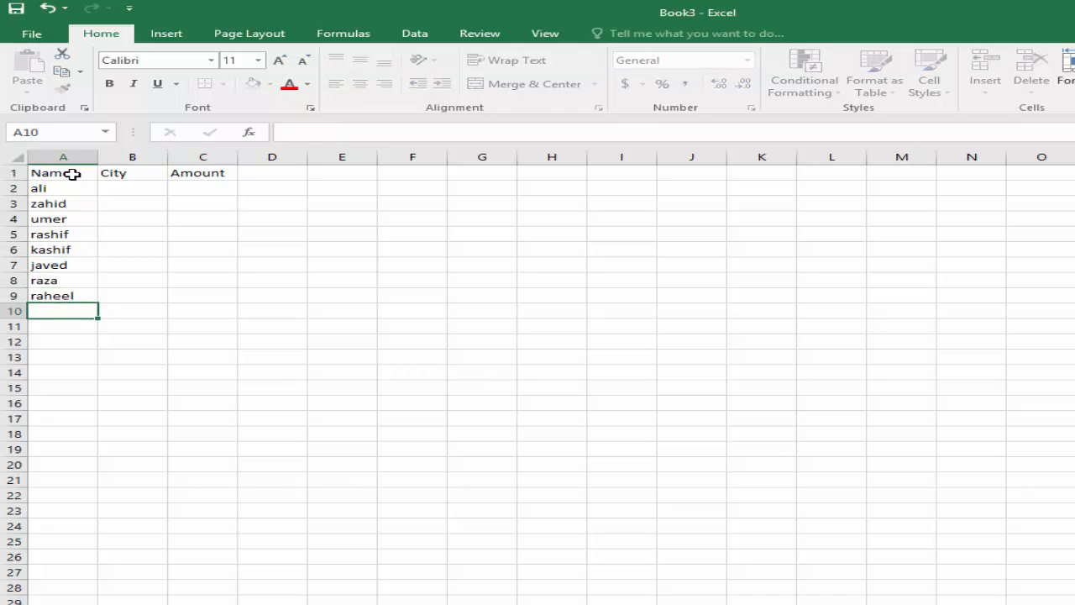
{"action": "type", "text": "basit"}
{"action": "key", "text": "Return"}
Complete the Name column with four people's first names in cells A11 to A14.
{"action": "type", "text": "umair"}
{"action": "key", "text": "Return"}
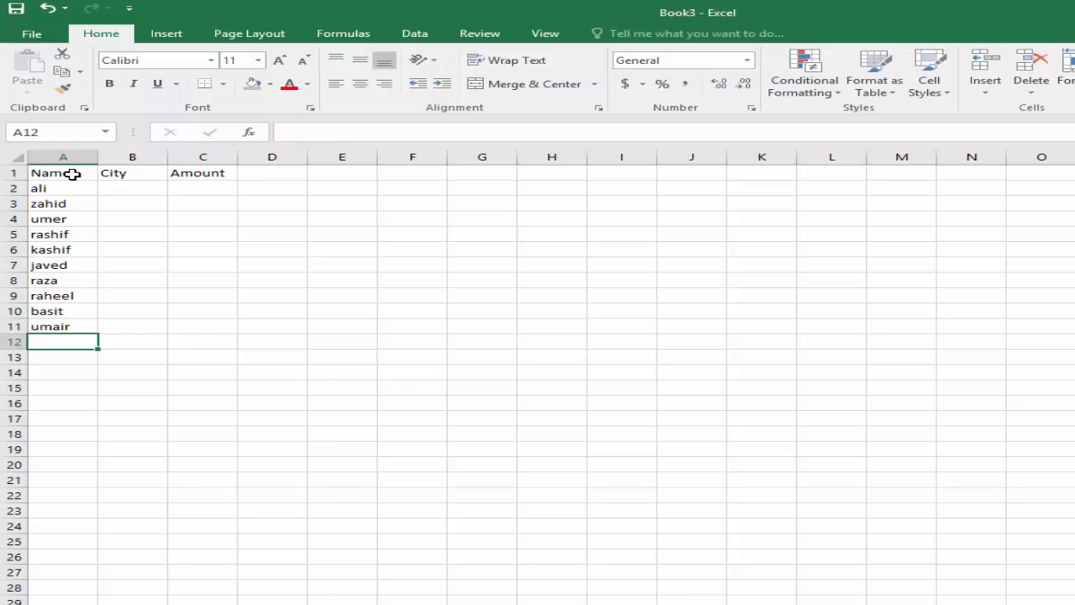
{"action": "type", "text": "anil"}
{"action": "key", "text": "Return"}
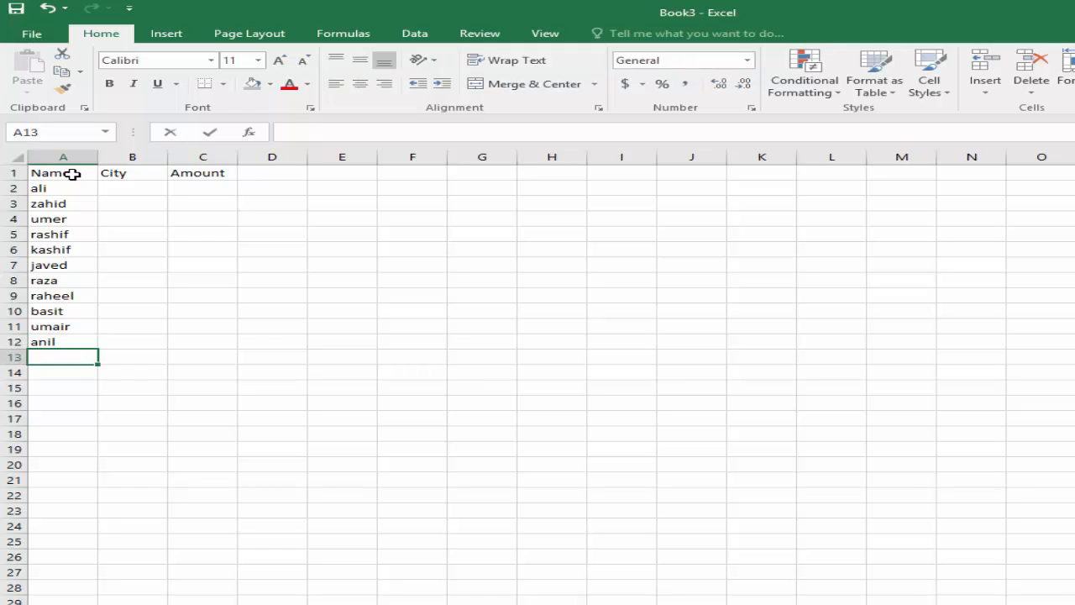
{"action": "type", "text": "raju"}
{"action": "key", "text": "Return"}
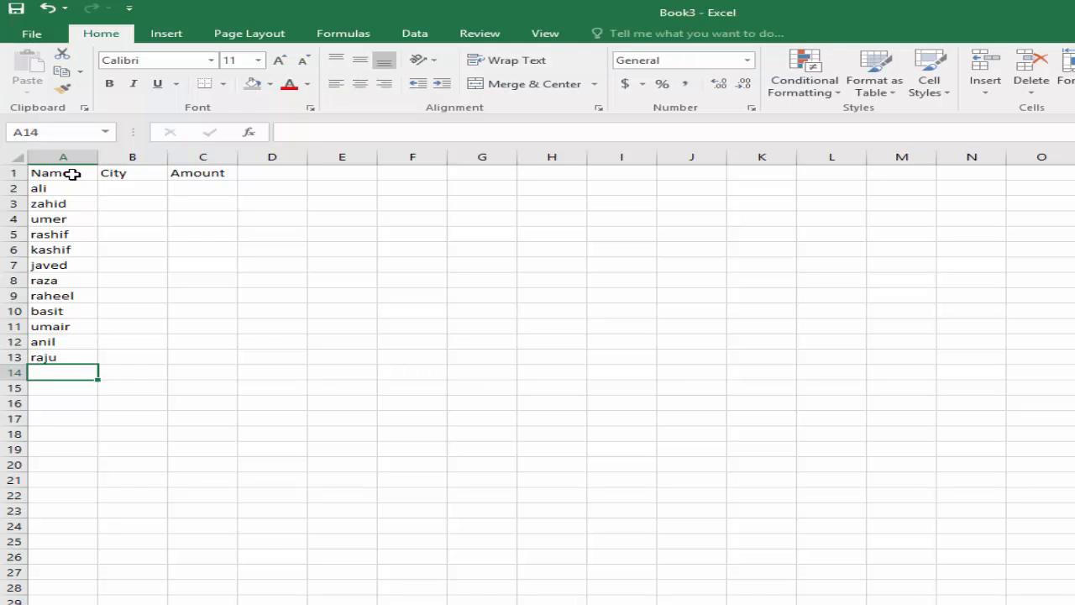
{"action": "type", "text": "amin"}
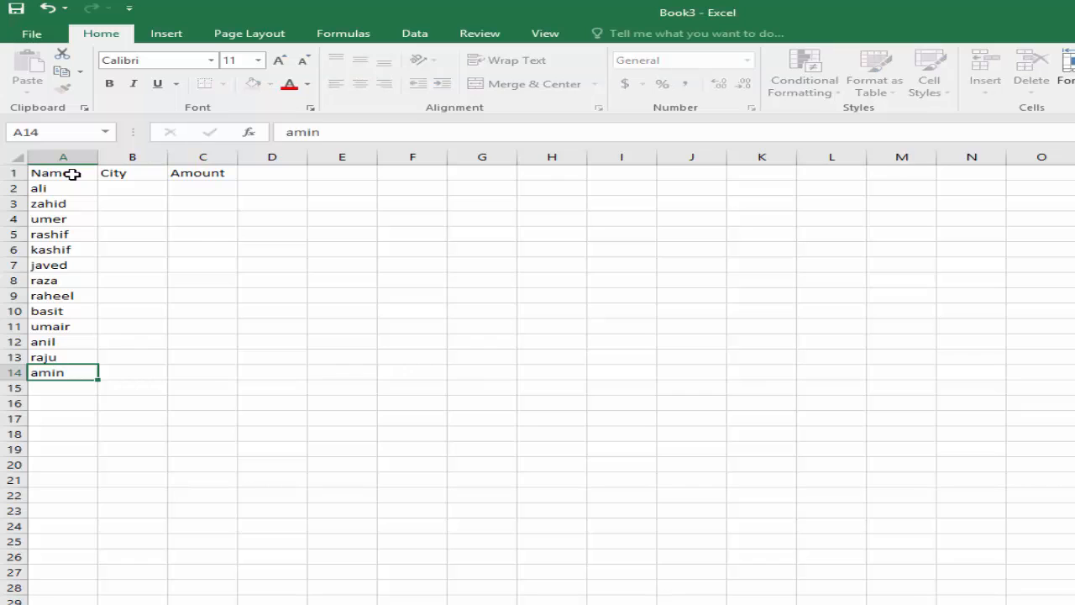
{"action": "key", "text": "Return"}
Enter the cities ryk, kpr and ryk in cells B2 to B4 of the City column.
{"action": "left_click", "coordinate": [131, 188]}
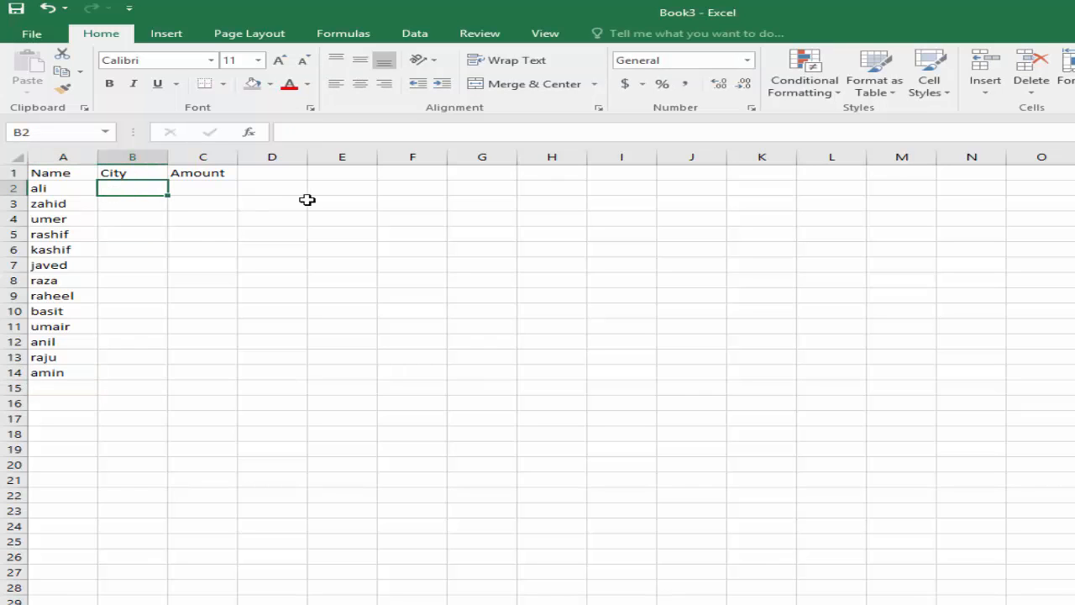
{"action": "type", "text": "ryk"}
{"action": "key", "text": "Return"}
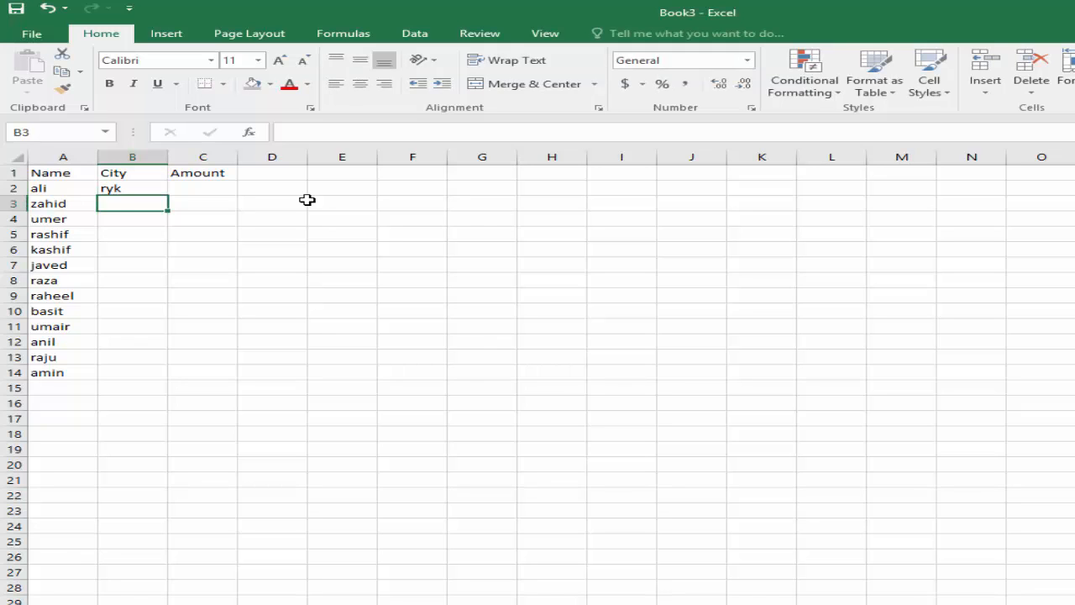
{"action": "type", "text": "kpr"}
{"action": "key", "text": "Return"}
{"action": "type", "text": "ryk"}
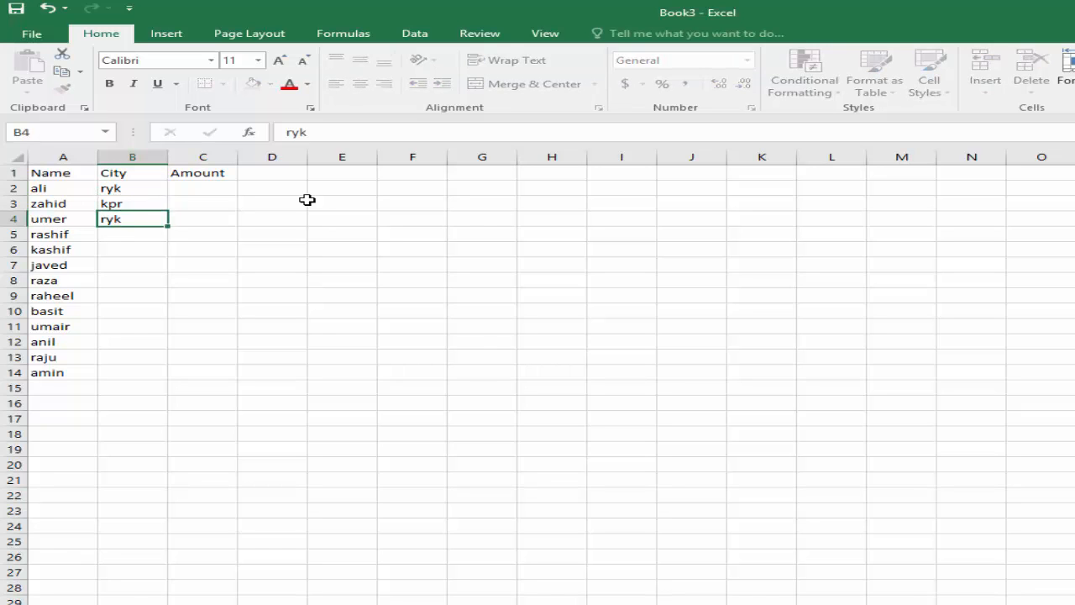
{"action": "key", "text": "Return"}
Enter multan as the city in cells B5, B6 and B7.
{"action": "type", "text": "multan"}
{"action": "key", "text": "Return"}
{"action": "type", "text": "multan"}
{"action": "key", "text": "Return"}
{"action": "type", "text": "m"}
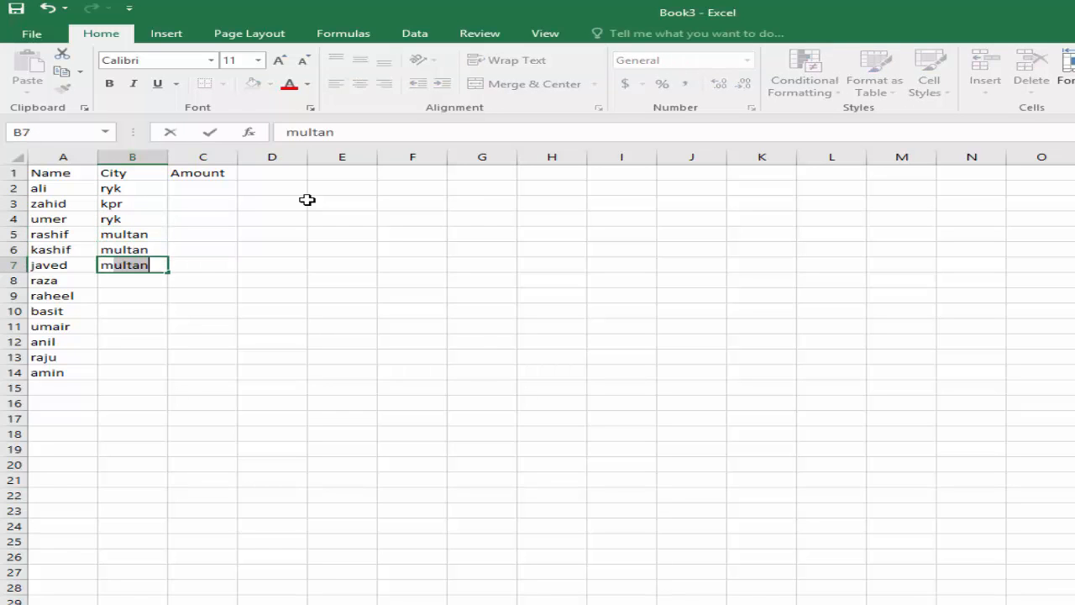
{"action": "key", "text": "Return"}
Enter lahore as the city in cells B8, B9 and B10.
{"action": "type", "text": "lahore"}
{"action": "key", "text": "Return"}
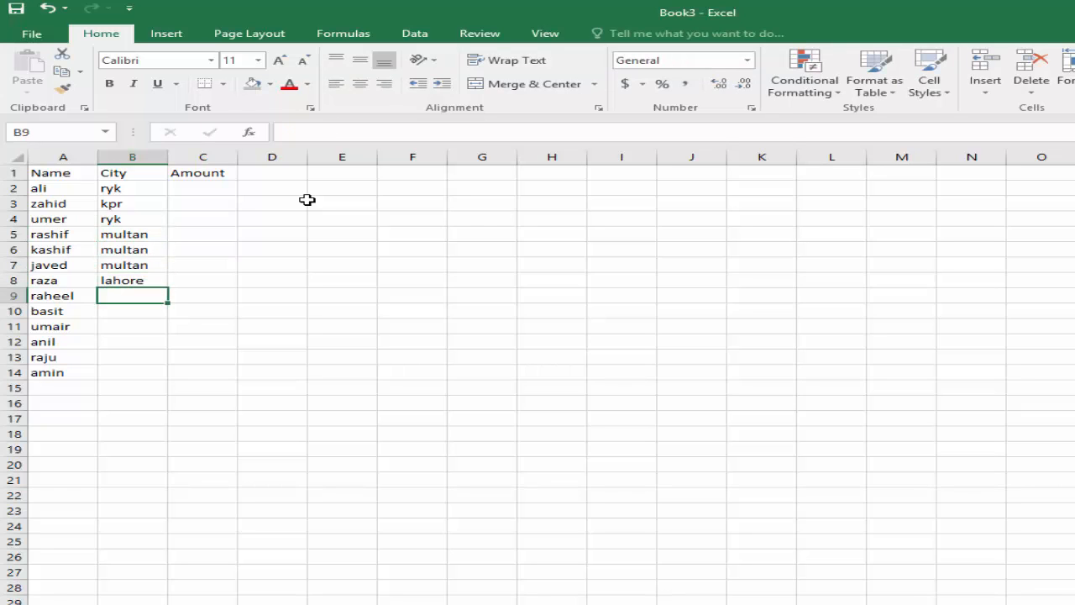
{"action": "type", "text": "lahore"}
{"action": "key", "text": "Return"}
{"action": "type", "text": "lahore"}
{"action": "key", "text": "Return"}
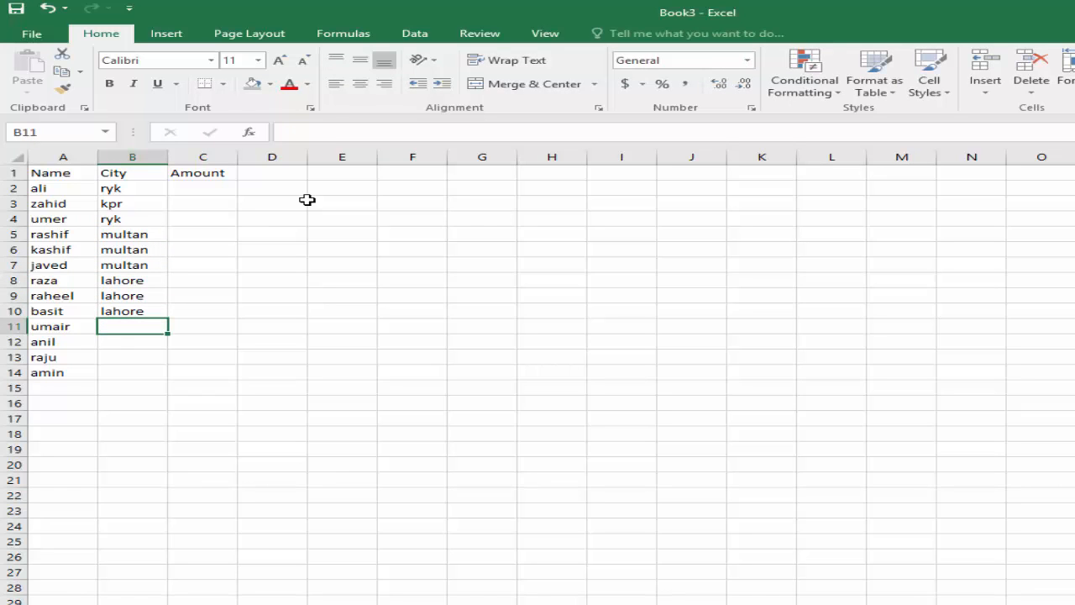
Complete the City column with ryk, kpr, ryk and lahore in cells B11 to B14.
{"action": "type", "text": "ryk"}
{"action": "key", "text": "Return"}
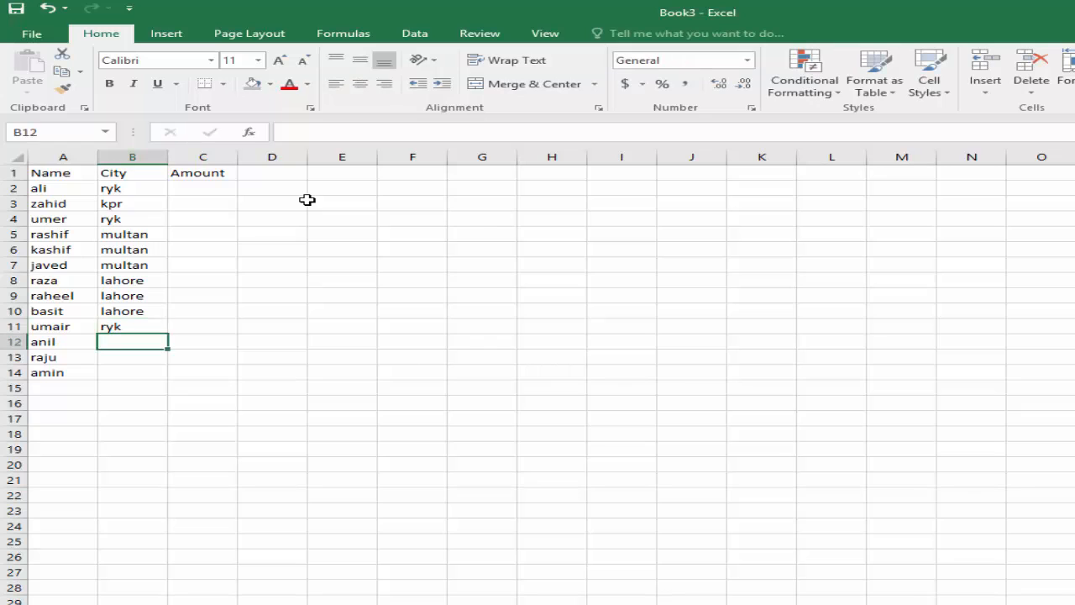
{"action": "type", "text": "kpr"}
{"action": "key", "text": "Return"}
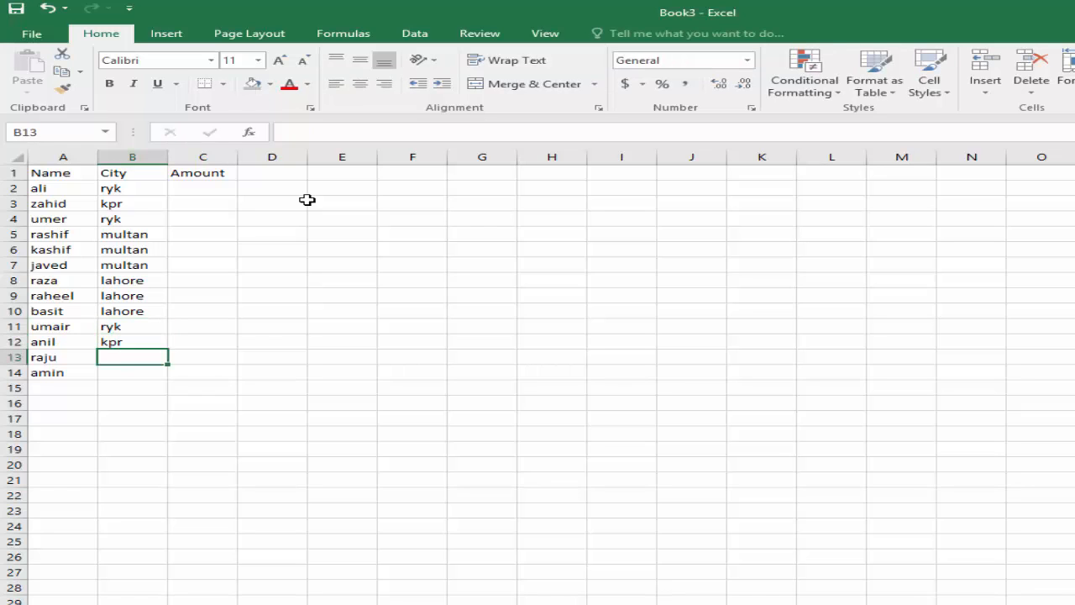
{"action": "type", "text": "ryk"}
{"action": "key", "text": "Return"}
{"action": "type", "text": "lahore"}
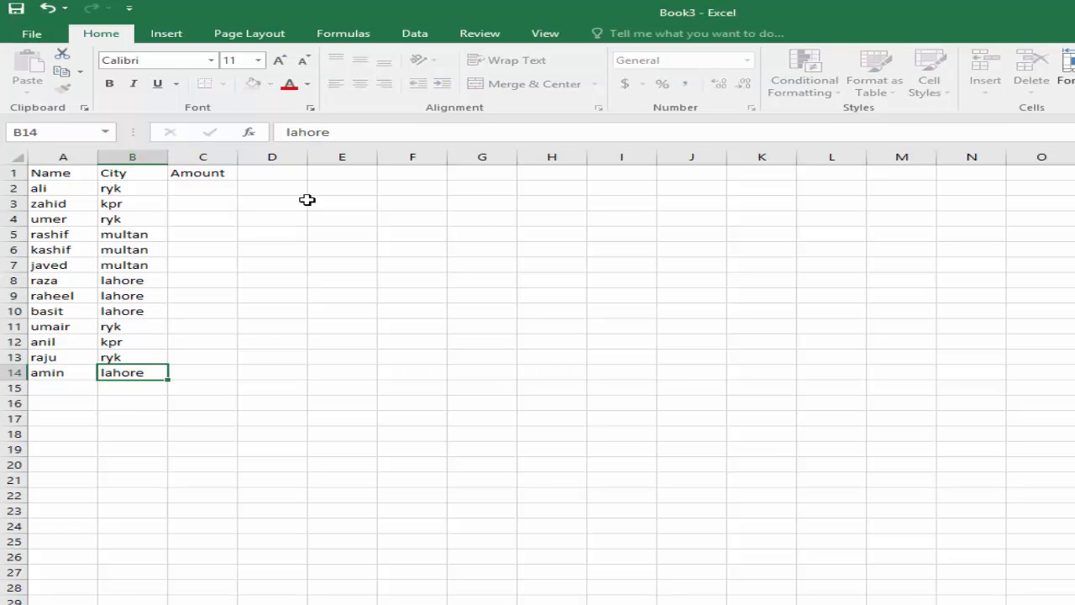
{"action": "key", "text": "Return"}
Enter the amounts 5000, 5000 and 4000 in cells C2 to C4 of the Amount column.
{"action": "key", "text": "Right"}
{"action": "key", "text": "Up"}
{"action": "key", "text": "Up"}
{"action": "key", "text": "Up"}
{"action": "key", "text": "Up"}
{"action": "key", "text": "Up"}
{"action": "key", "text": "Up"}
{"action": "key", "text": "Up"}
{"action": "key", "text": "Up"}
{"action": "key", "text": "Up"}
{"action": "key", "text": "Up"}
{"action": "key", "text": "Up"}
{"action": "key", "text": "Up"}
{"action": "key", "text": "Up"}
{"action": "key", "text": "Up"}
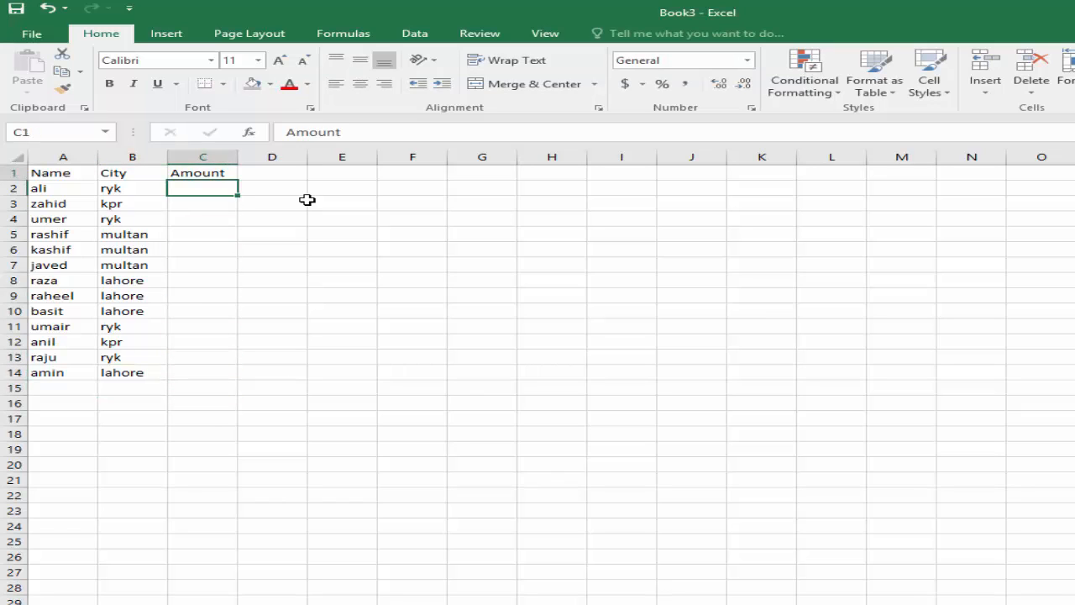
{"action": "type", "text": "5000"}
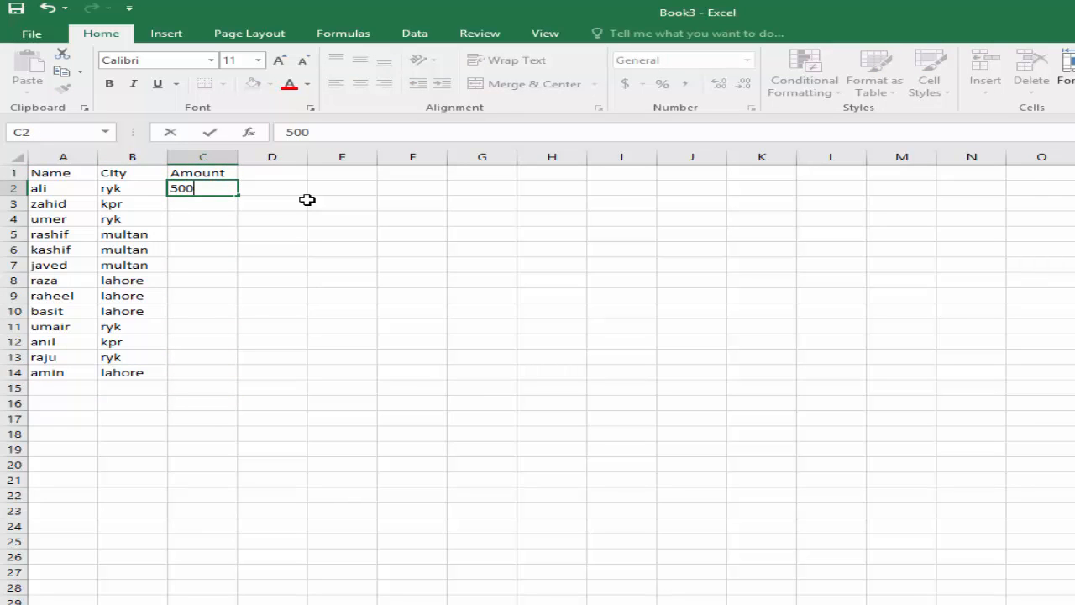
{"action": "key", "text": "Return"}
{"action": "type", "text": "5000"}
{"action": "key", "text": "Return"}
{"action": "type", "text": "4000"}
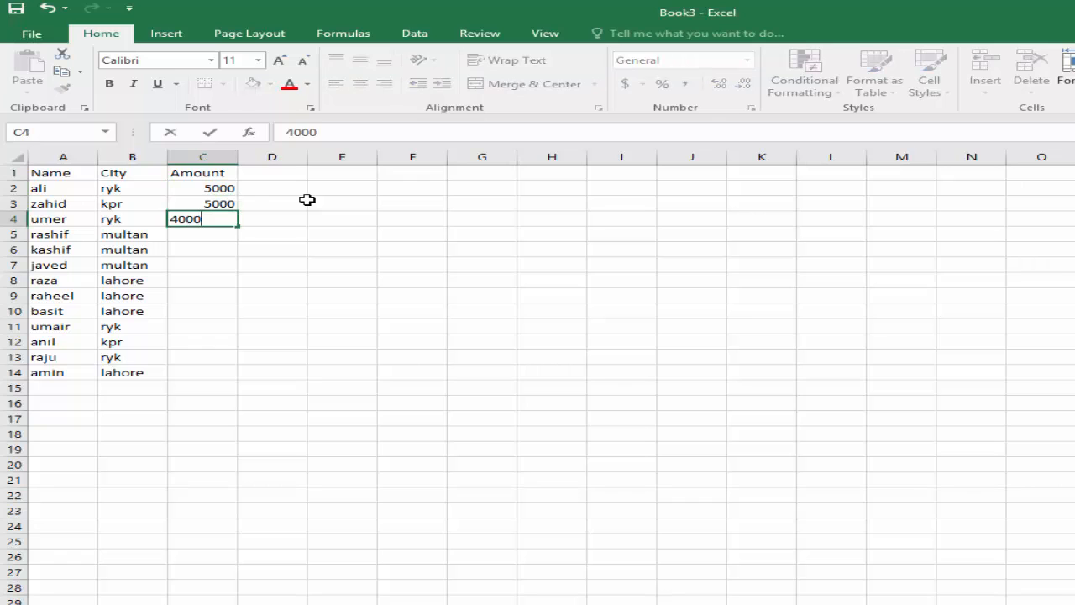
{"action": "key", "text": "Return"}
Enter the amounts 25000, 1500 and 25000 in cells C5 to C7.
{"action": "type", "text": "25000"}
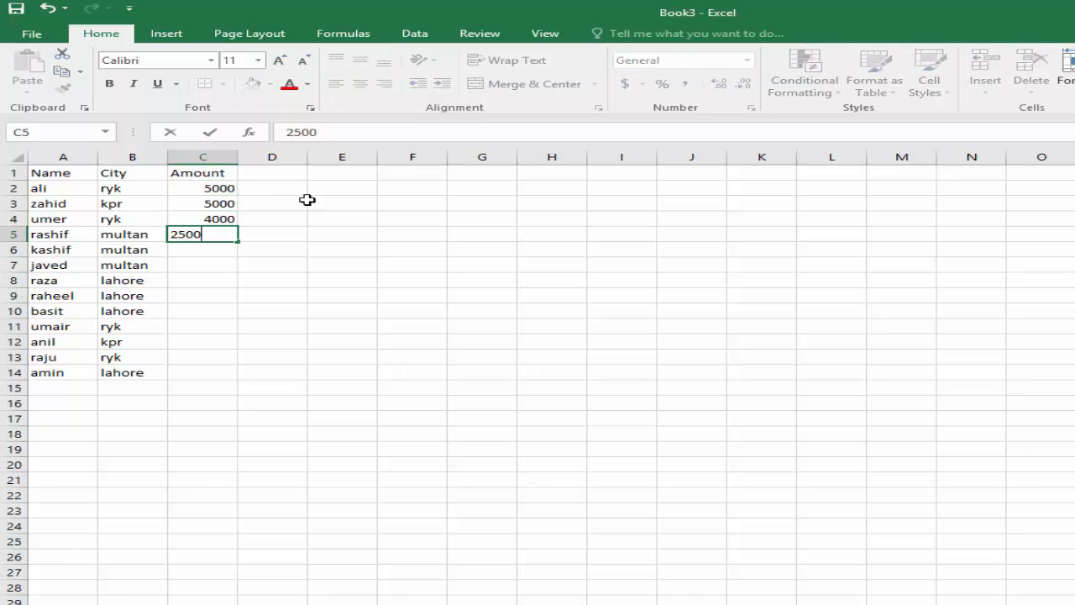
{"action": "key", "text": "Return"}
{"action": "type", "text": "1500"}
{"action": "key", "text": "Return"}
{"action": "type", "text": "25000"}
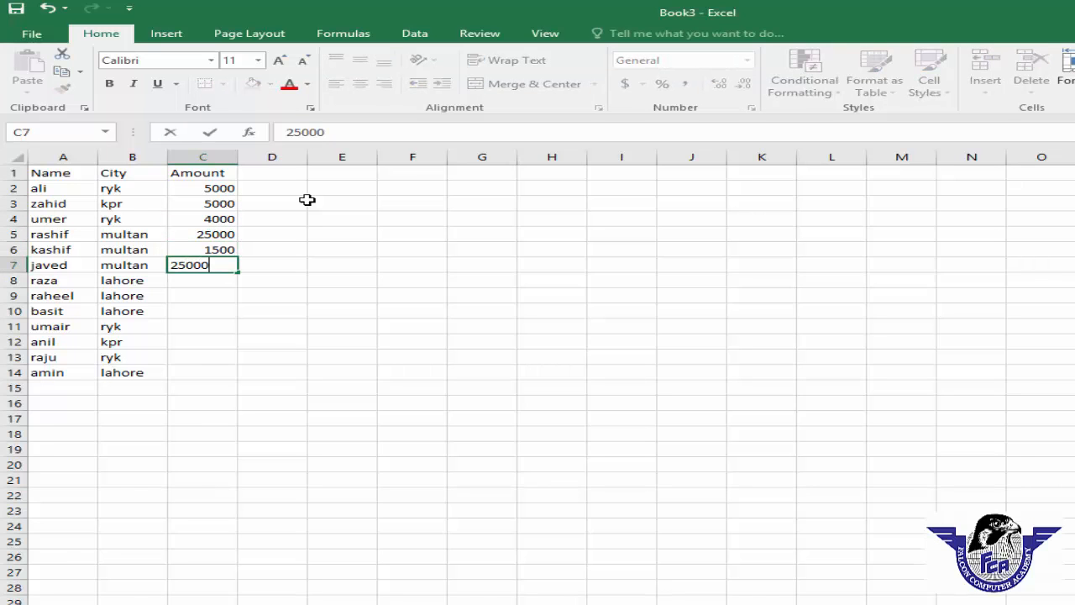
{"action": "key", "text": "Return"}
Enter the amounts 15000, 5000 and 500 in cells C8 to C10.
{"action": "type", "text": "15000"}
{"action": "key", "text": "Return"}
{"action": "type", "text": "5000"}
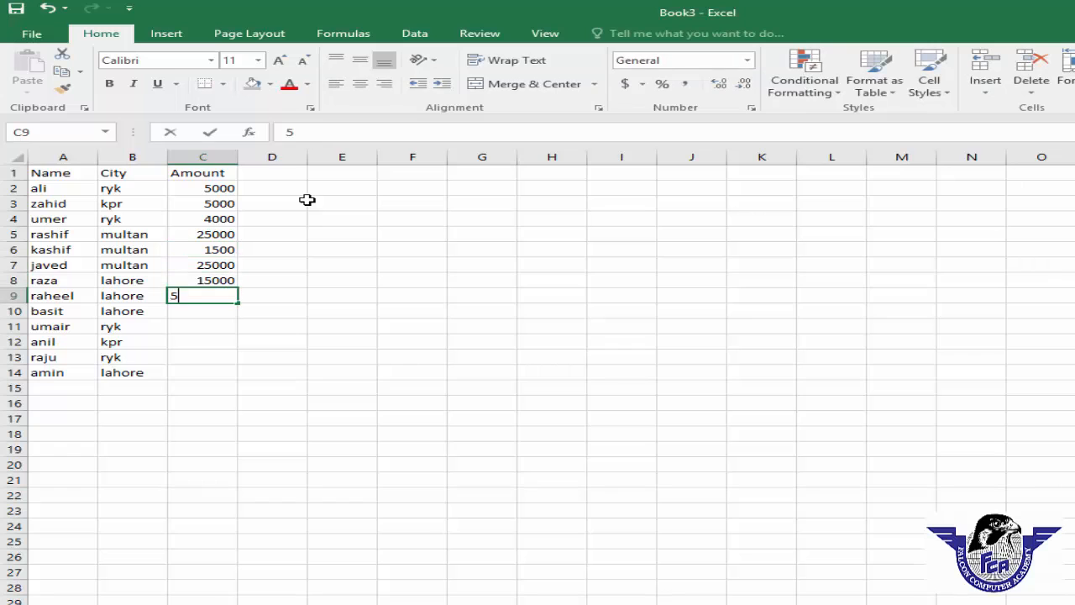
{"action": "key", "text": "Return"}
{"action": "type", "text": "500"}
{"action": "key", "text": "Return"}
Enter the amount 500 in each of the cells C11, C12 and C13.
{"action": "type", "text": "500"}
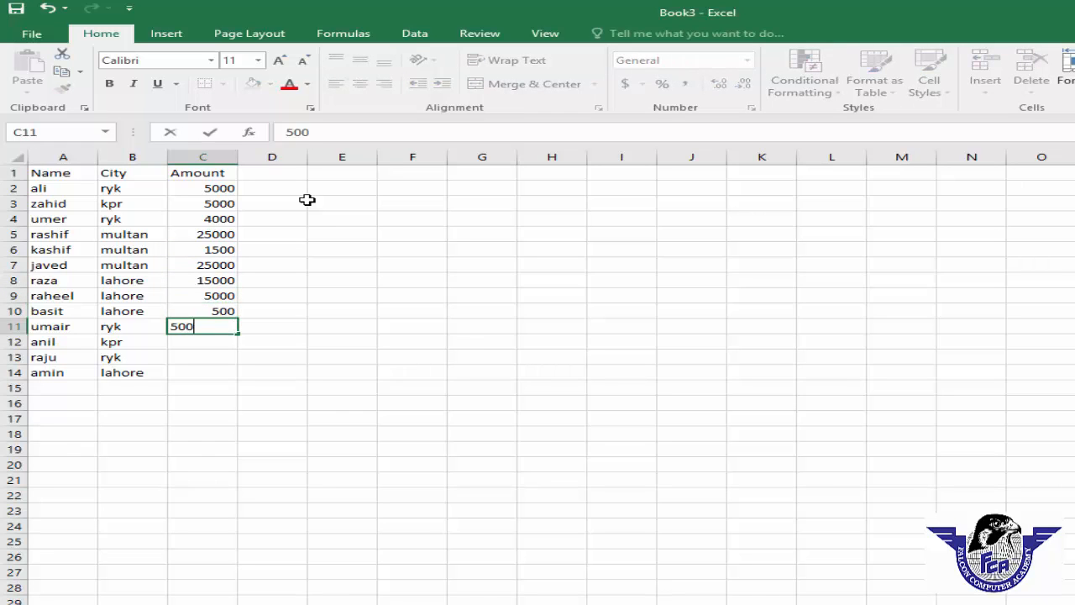
{"action": "key", "text": "Return"}
{"action": "type", "text": "500"}
{"action": "key", "text": "ctrl+Return"}
{"action": "key", "text": "Return"}
{"action": "type", "text": "500"}
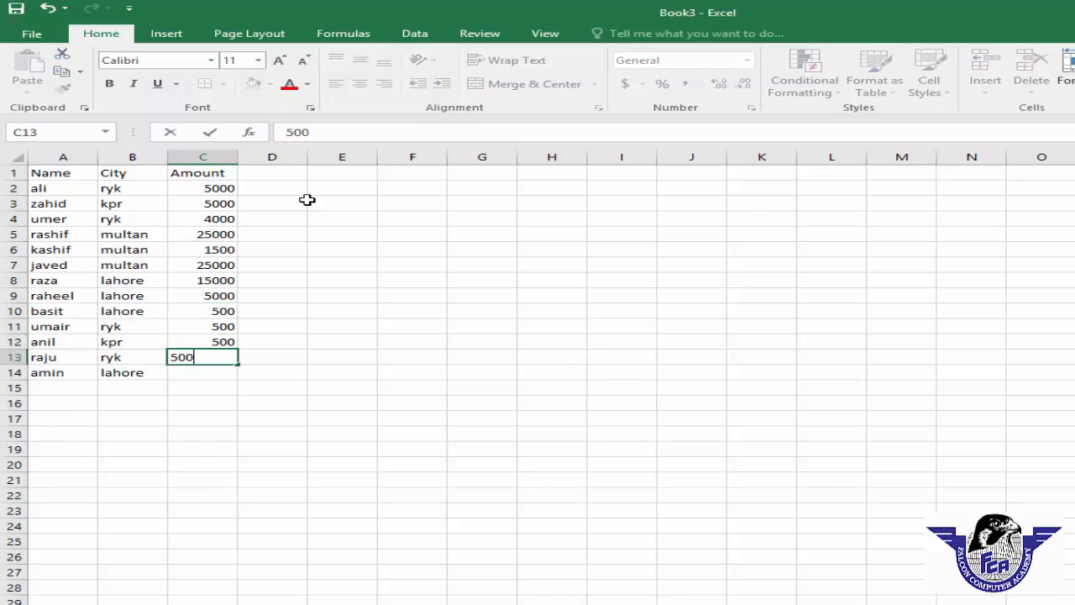
{"action": "key", "text": "ctrl+Return"}
{"action": "key", "text": "Return"}
Enter the last amount, 400, in cell C14 and leave C15 below it empty.
{"action": "type", "text": "400"}
{"action": "key", "text": "Return"}
{"action": "type", "text": "5"}
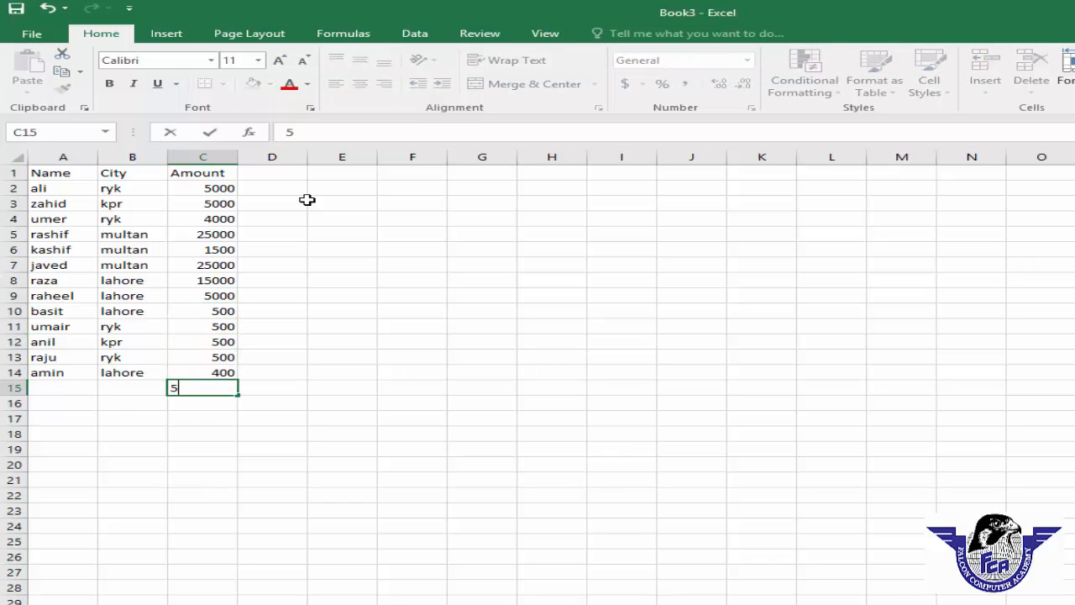
{"action": "key", "text": "BackSpace"}
{"action": "left_click", "coordinate": [277, 234]}
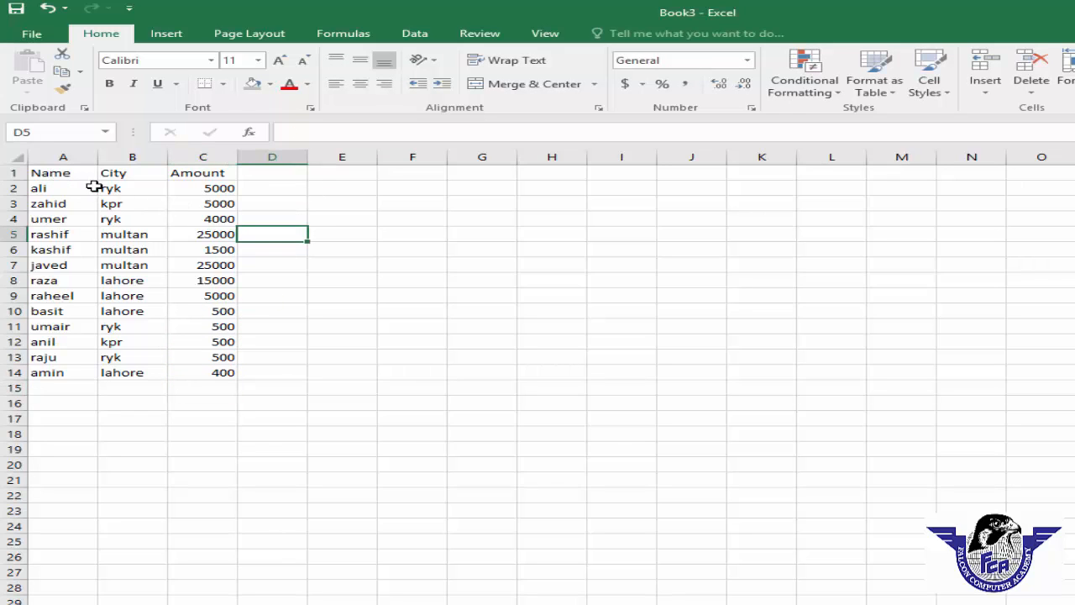
Turn on filtering for the header row A1 to C1 (Name, City, Amount).
{"action": "left_click_drag", "start_coordinate": [53, 172], "coordinate": [200, 172]}
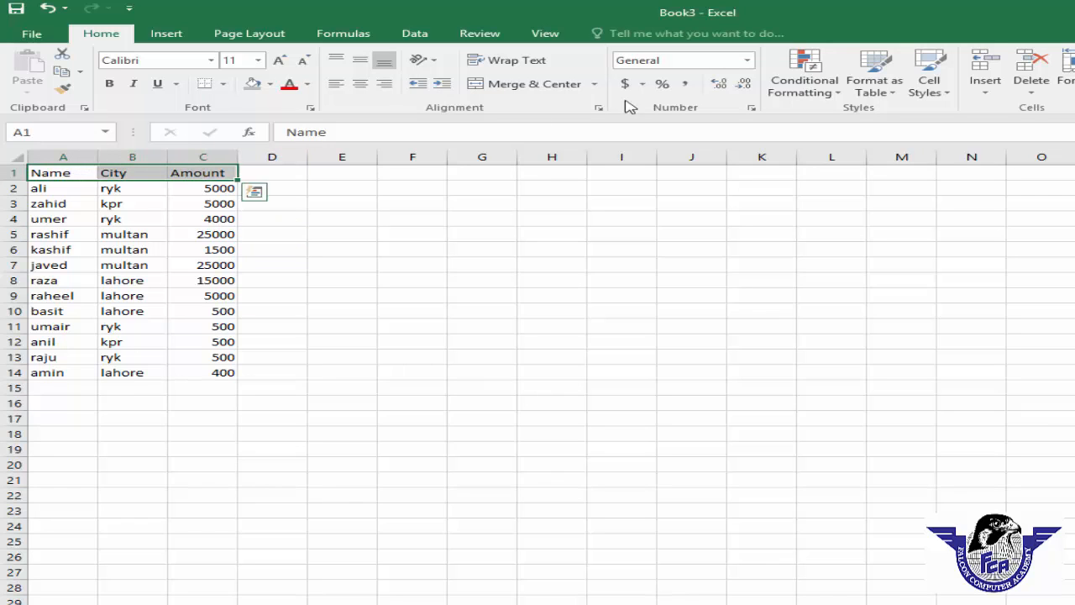
{"action": "left_click", "coordinate": [414, 36]}
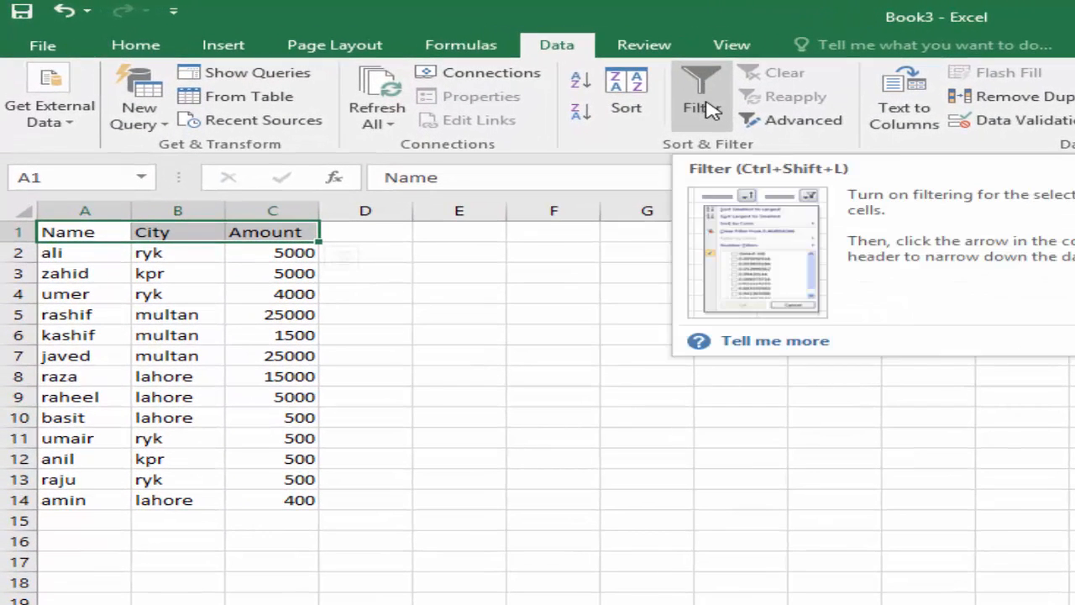
{"action": "left_click", "coordinate": [528, 81]}
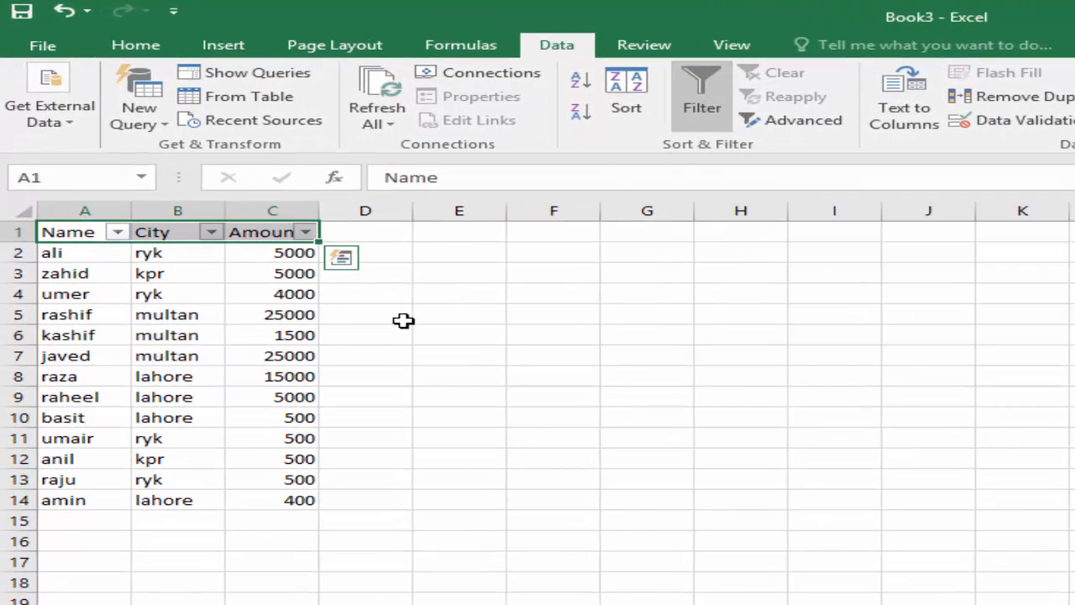
Filter the City column so that only the ryk rows are shown.
{"action": "left_click", "coordinate": [232, 291]}
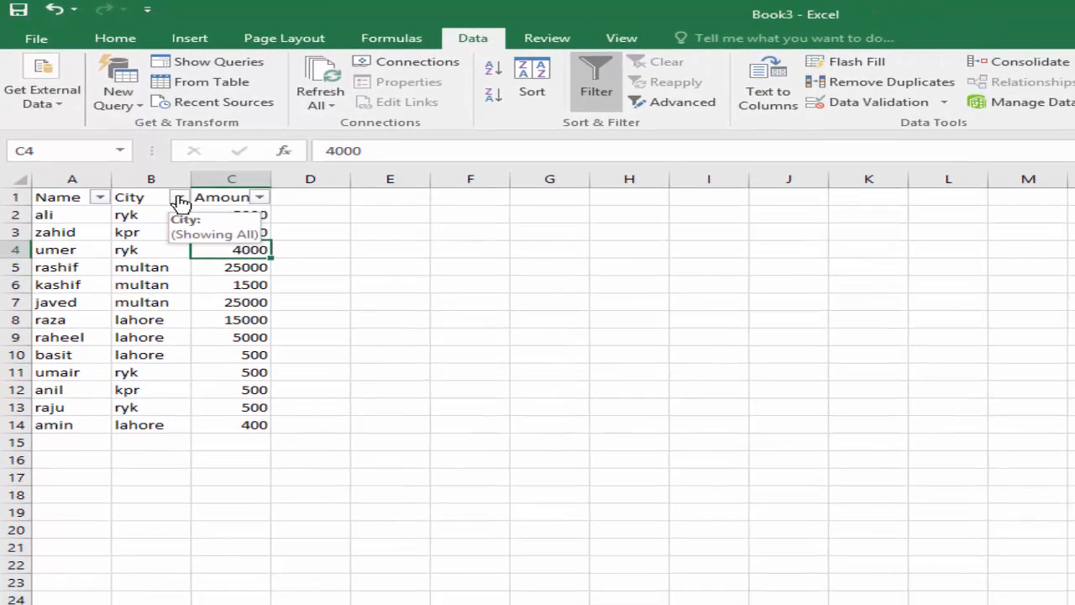
{"action": "left_click", "coordinate": [179, 198]}
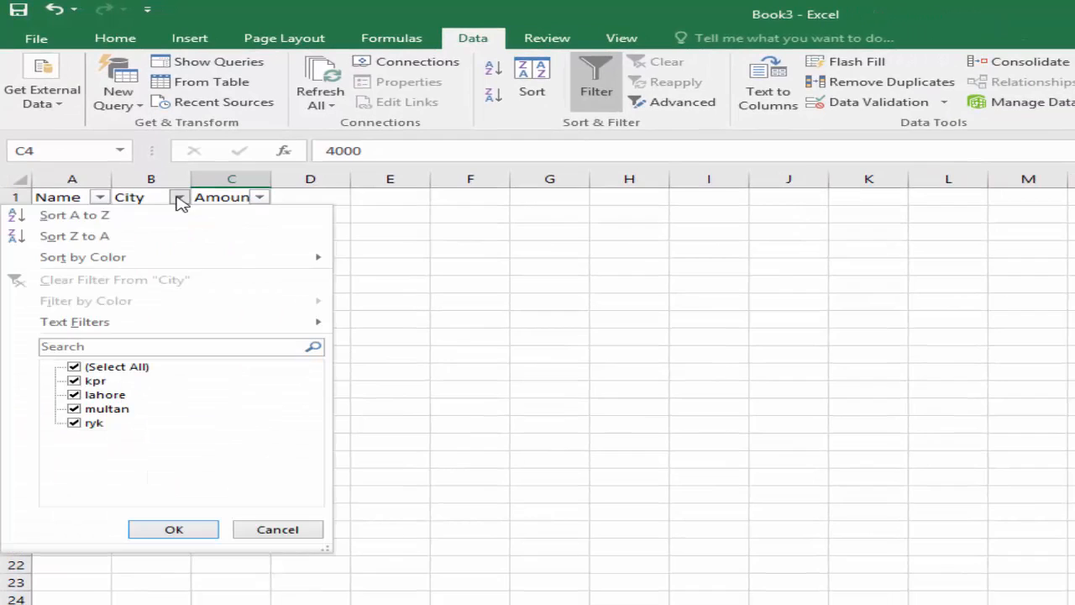
{"action": "left_click", "coordinate": [74, 368]}
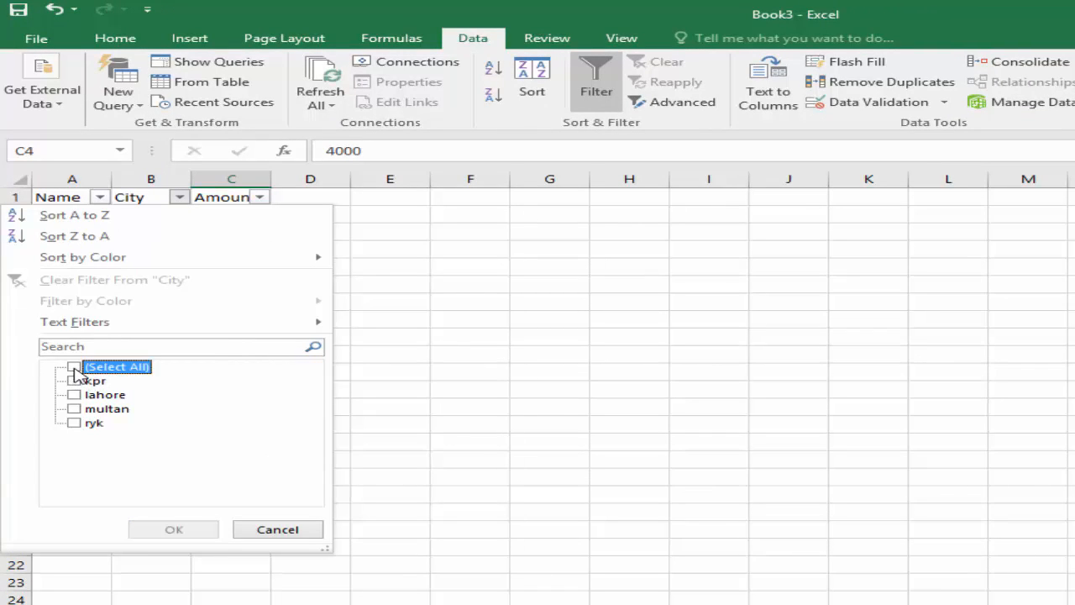
{"action": "left_click", "coordinate": [74, 423]}
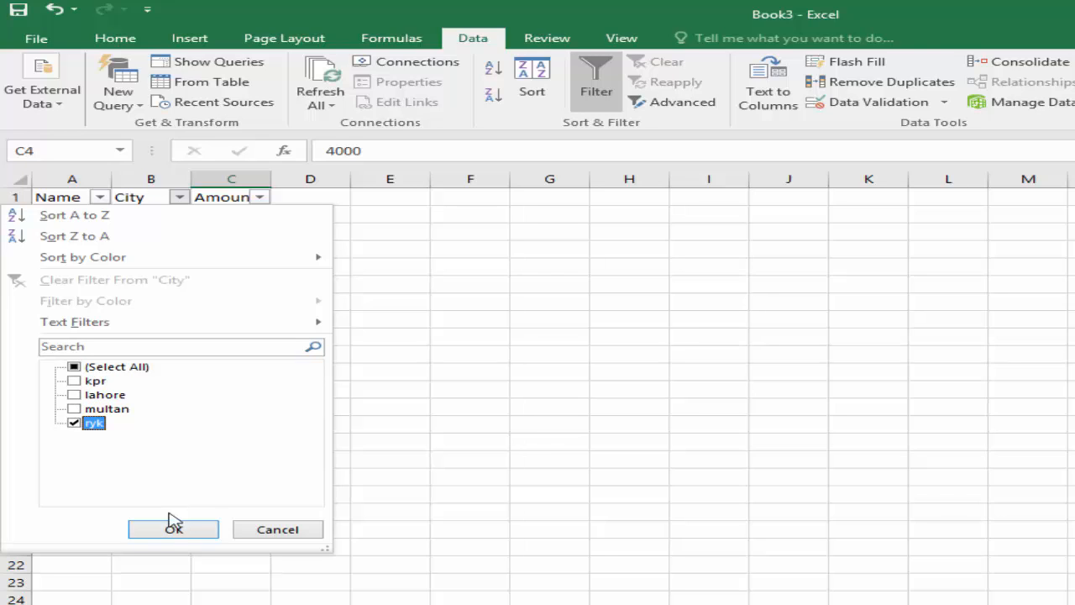
{"action": "left_click", "coordinate": [174, 531]}
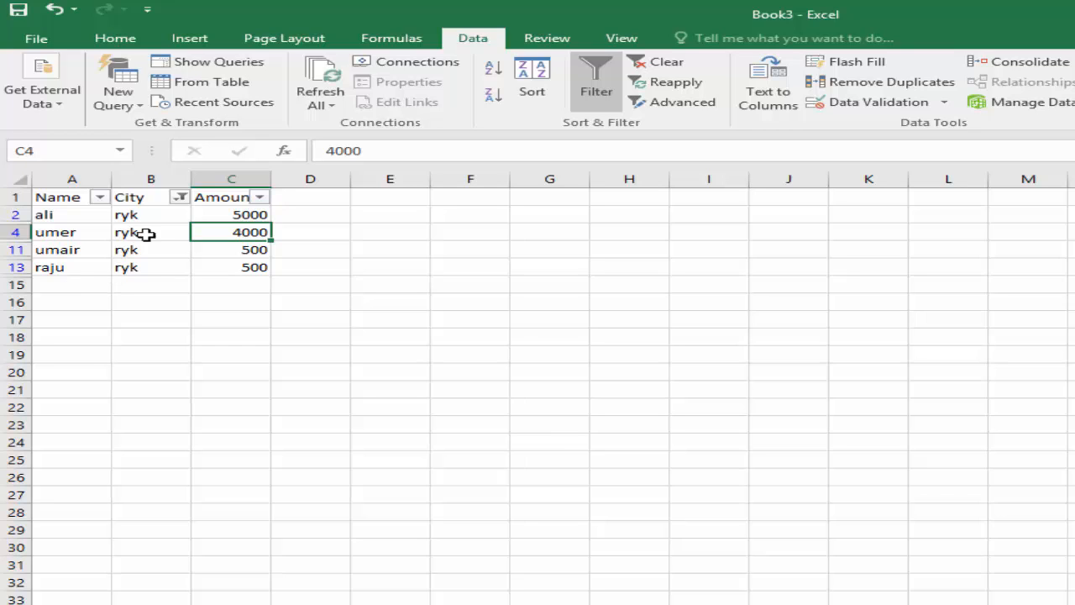
Change the City filter to show only the multan rows instead of ryk.
{"action": "left_click", "coordinate": [180, 196]}
{"action": "left_click", "coordinate": [74, 423]}
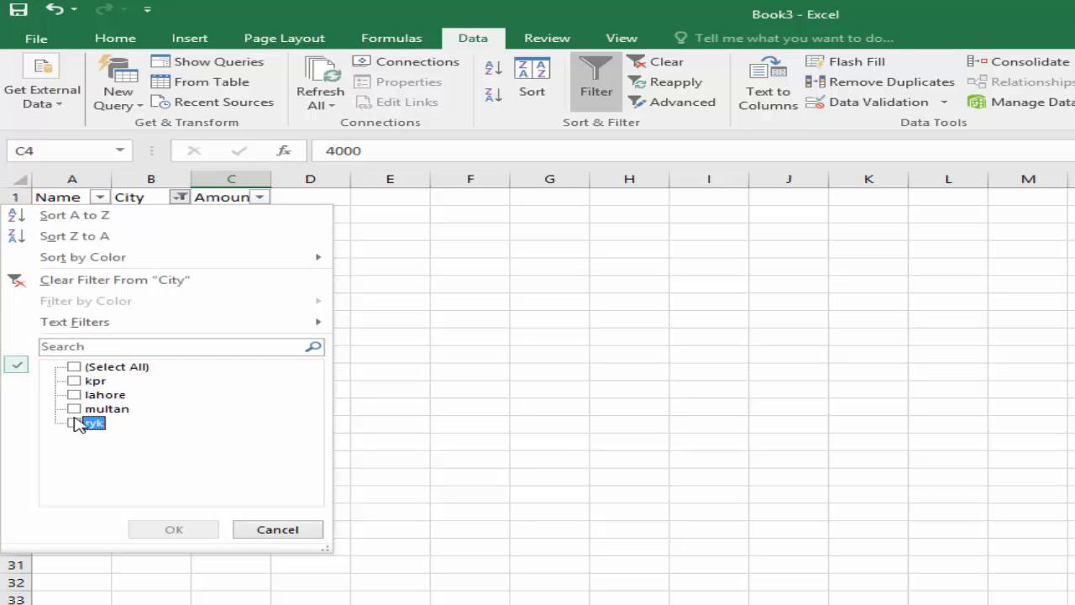
{"action": "left_click", "coordinate": [74, 409]}
{"action": "left_click", "coordinate": [169, 529]}
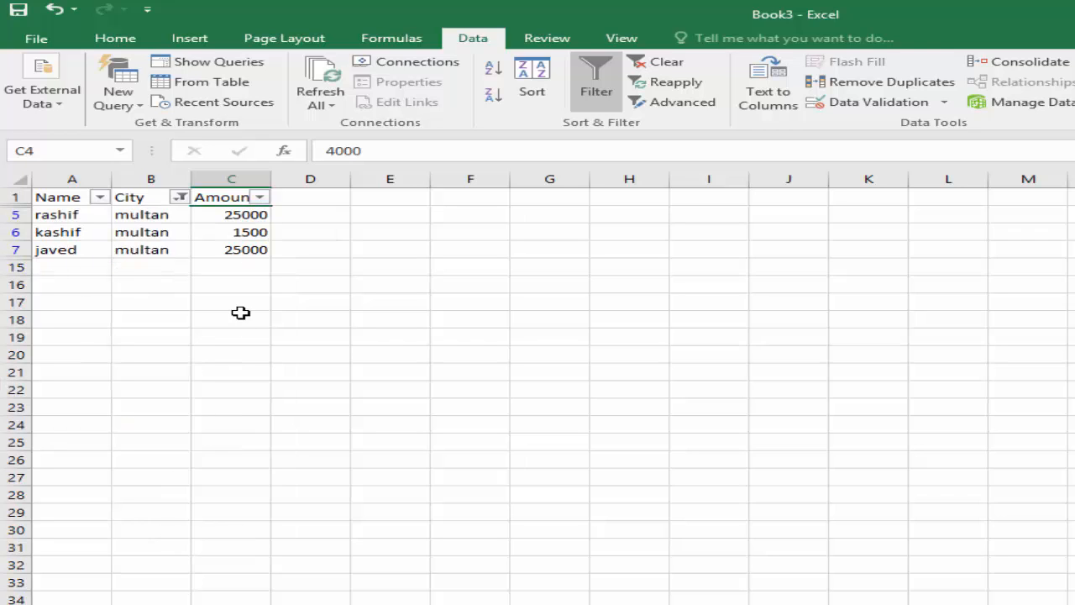
Add ryk to the City filter so that both multan and ryk rows are shown.
{"action": "left_click", "coordinate": [179, 196]}
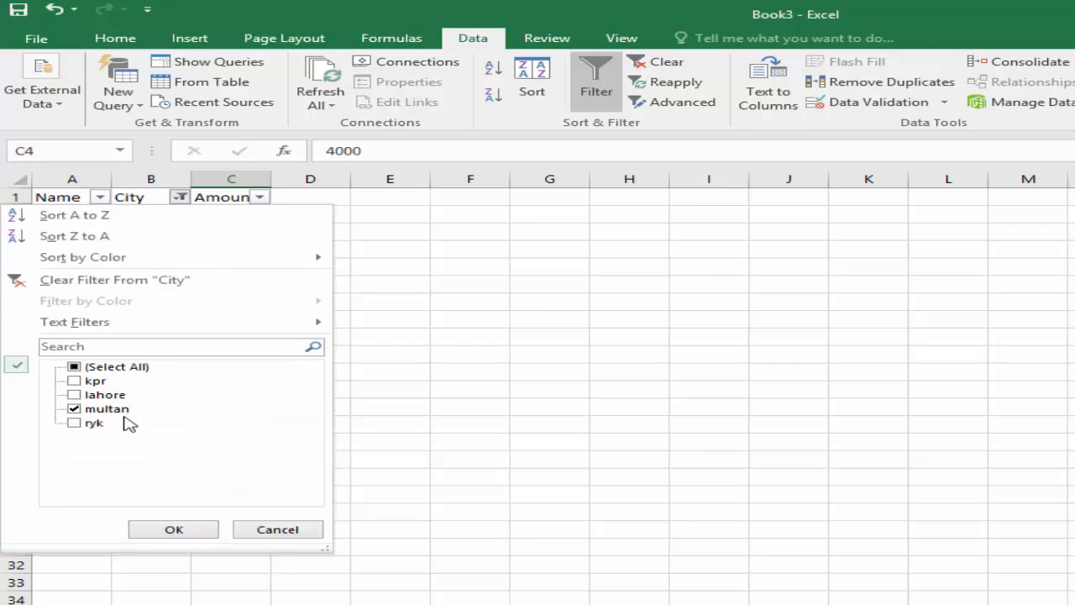
{"action": "left_click", "coordinate": [89, 424]}
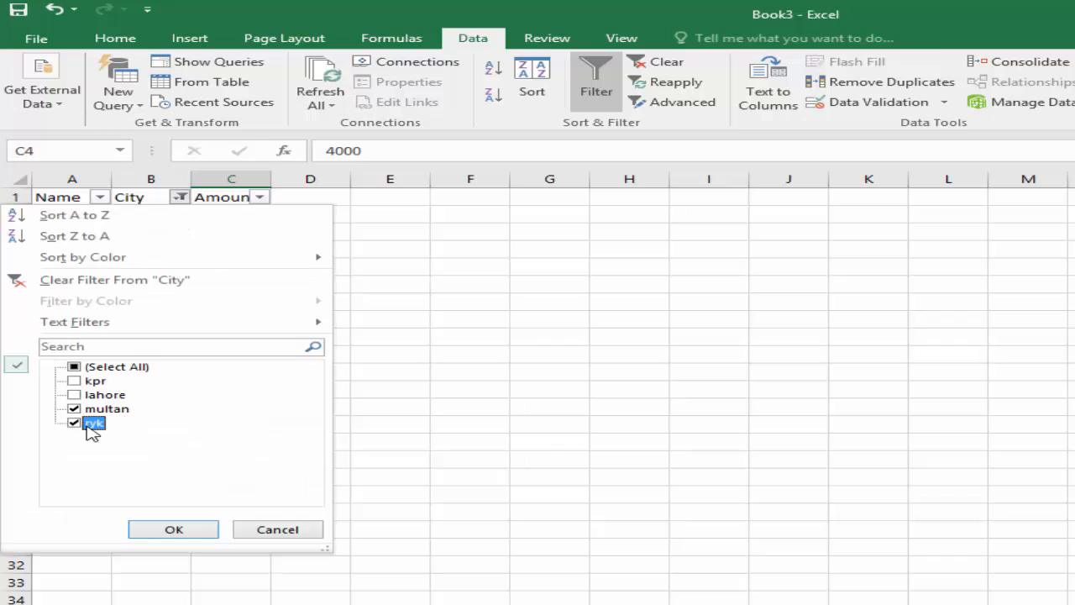
{"action": "left_click", "coordinate": [184, 533]}
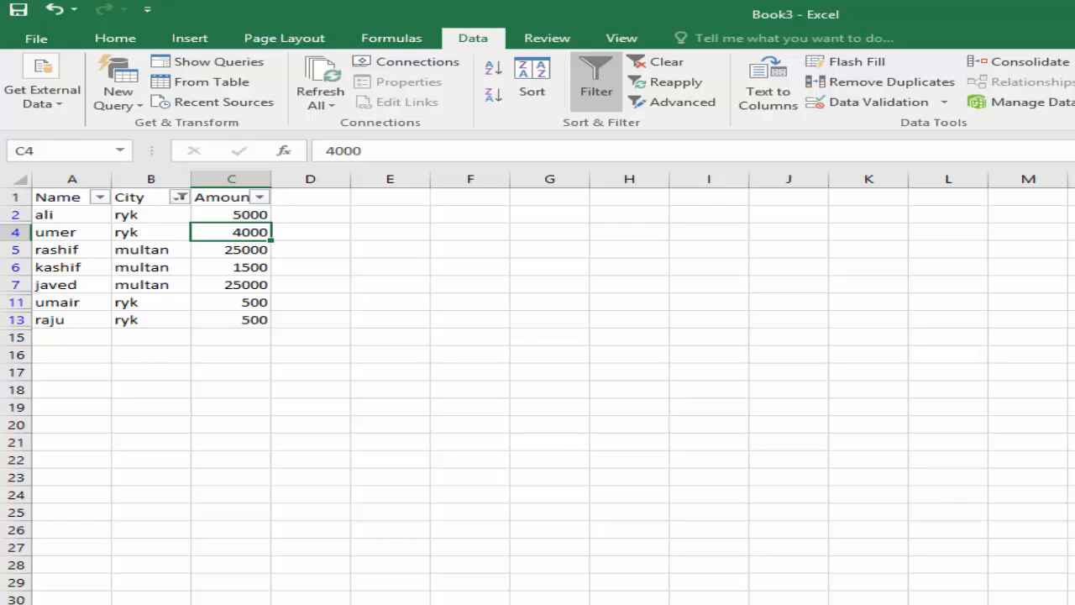
Remove multan from the City filter, keeping only ryk selected.
{"action": "left_click", "coordinate": [181, 198]}
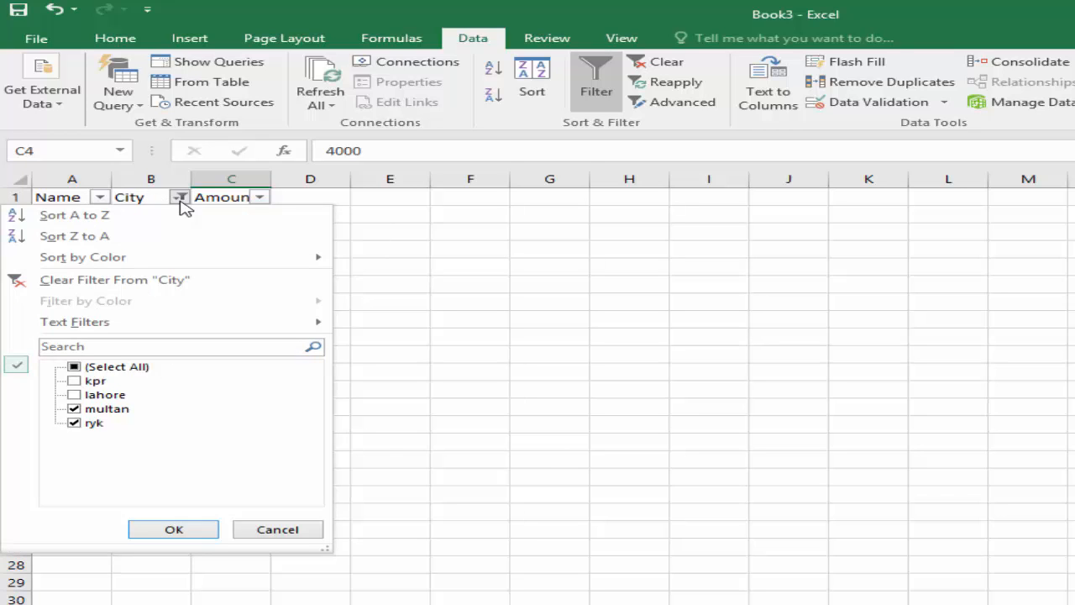
{"action": "left_click", "coordinate": [74, 422]}
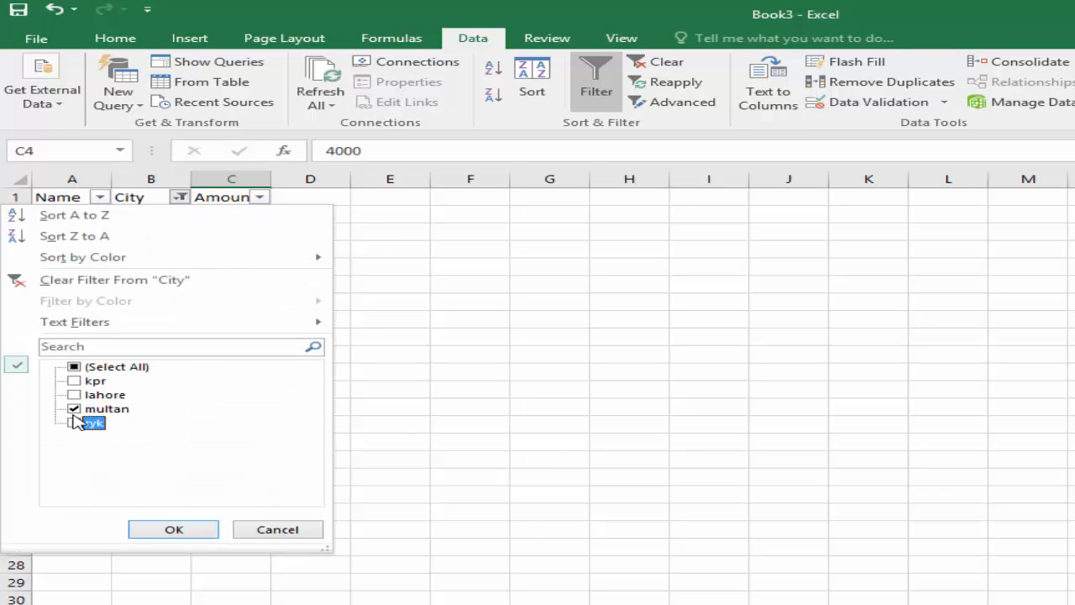
{"action": "left_click", "coordinate": [74, 409]}
{"action": "left_click", "coordinate": [74, 423]}
{"action": "left_click", "coordinate": [179, 527]}
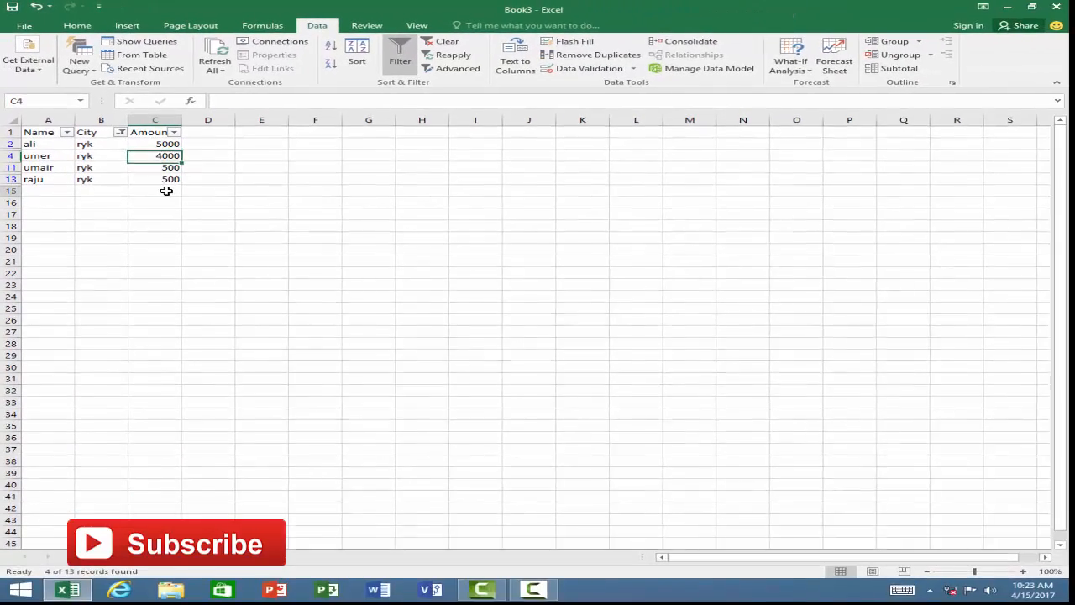
Add subtotals to the filtered table at each change in Amount, using the Sum function on the Amount column.
{"action": "left_click", "coordinate": [249, 285]}
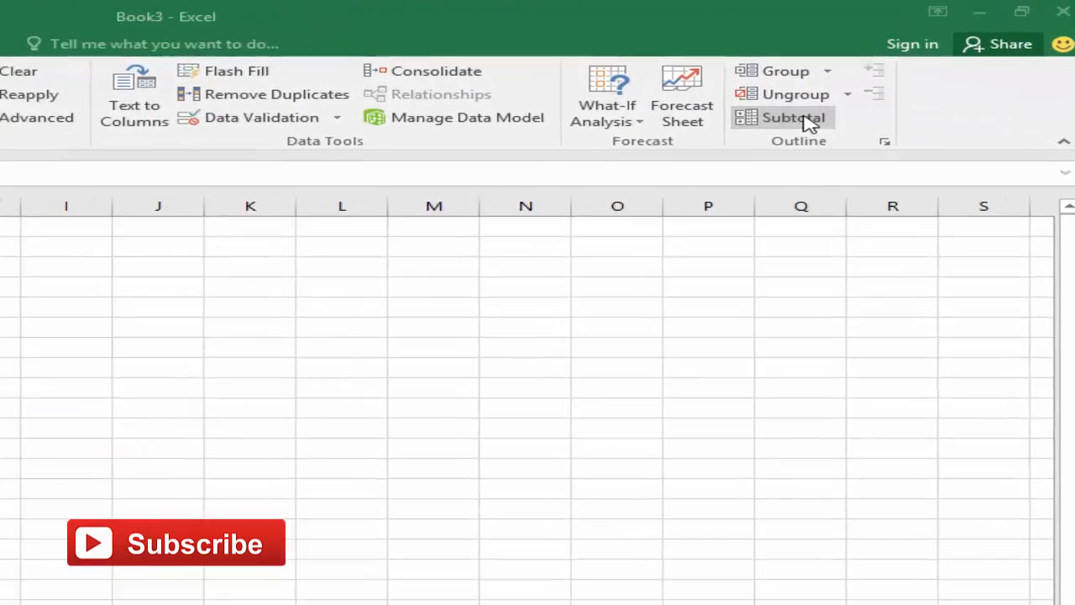
{"action": "left_click", "coordinate": [793, 117]}
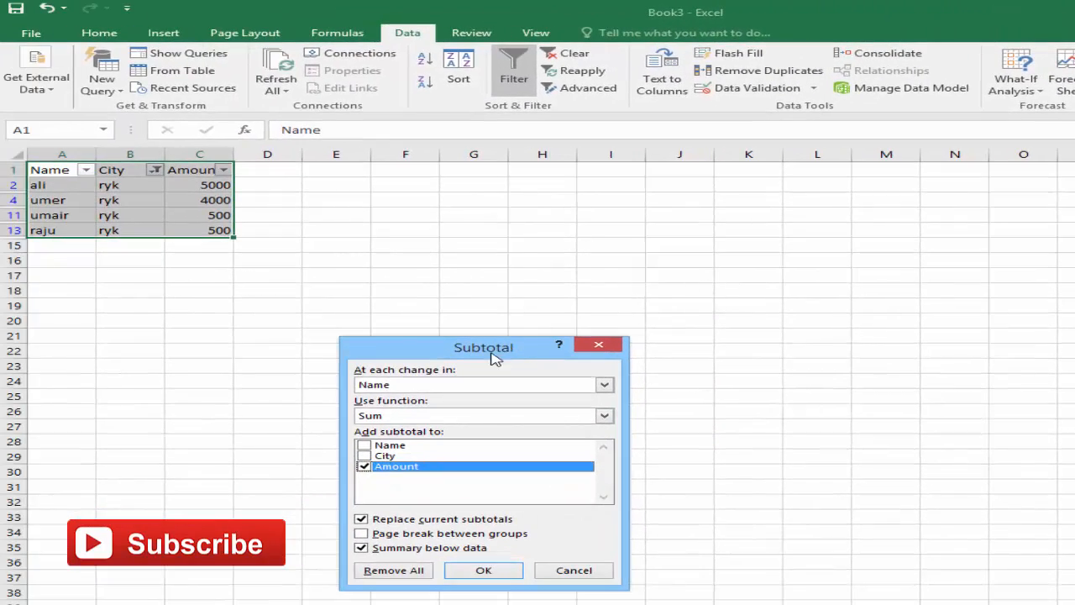
{"action": "left_click_drag", "start_coordinate": [493, 357], "coordinate": [692, 198]}
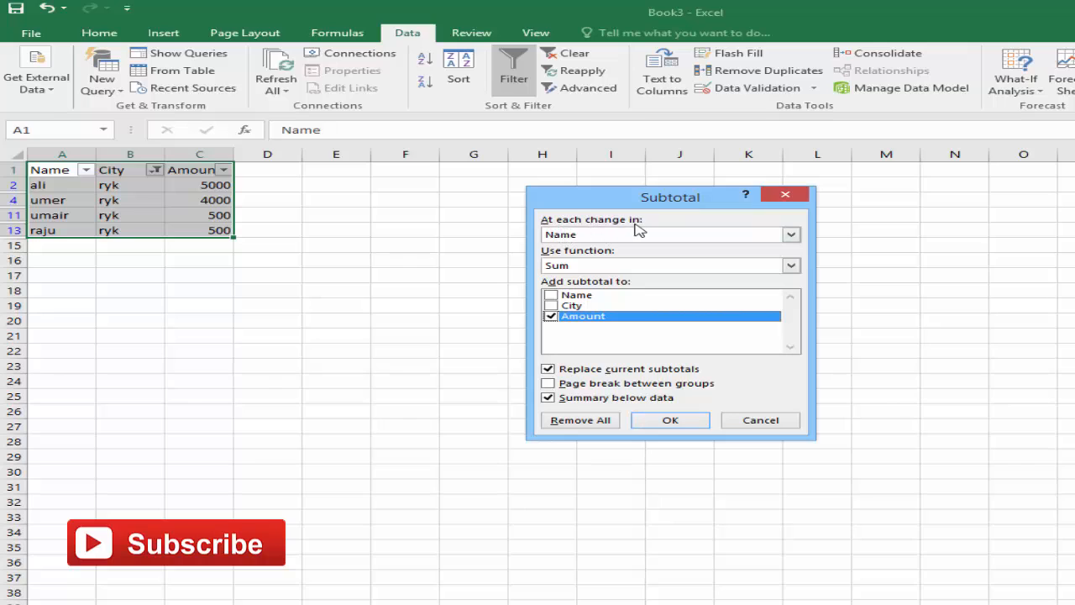
{"action": "left_click", "coordinate": [657, 236]}
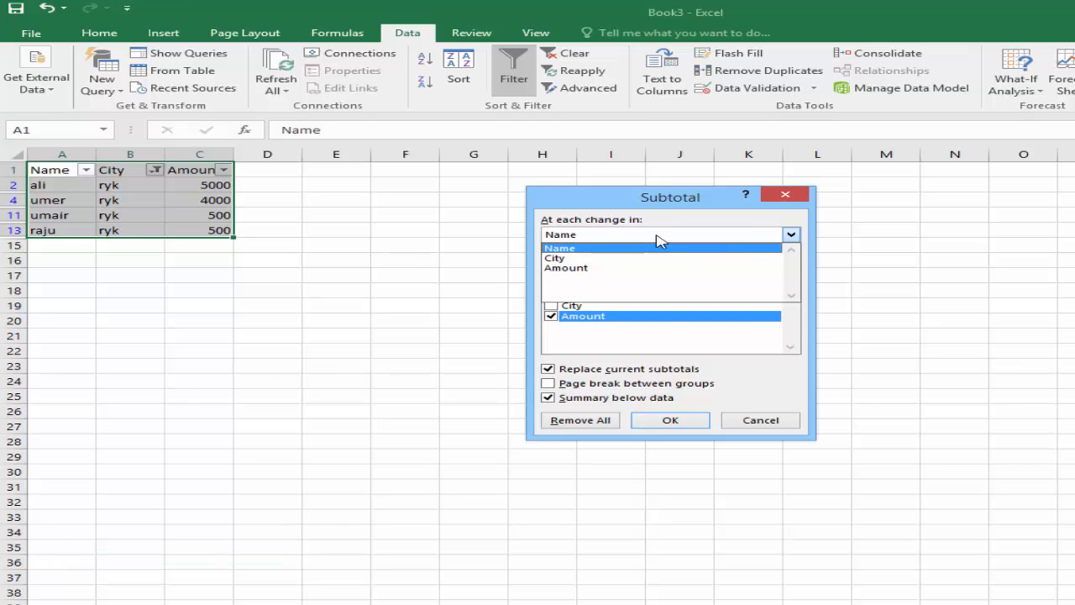
{"action": "left_click", "coordinate": [592, 269]}
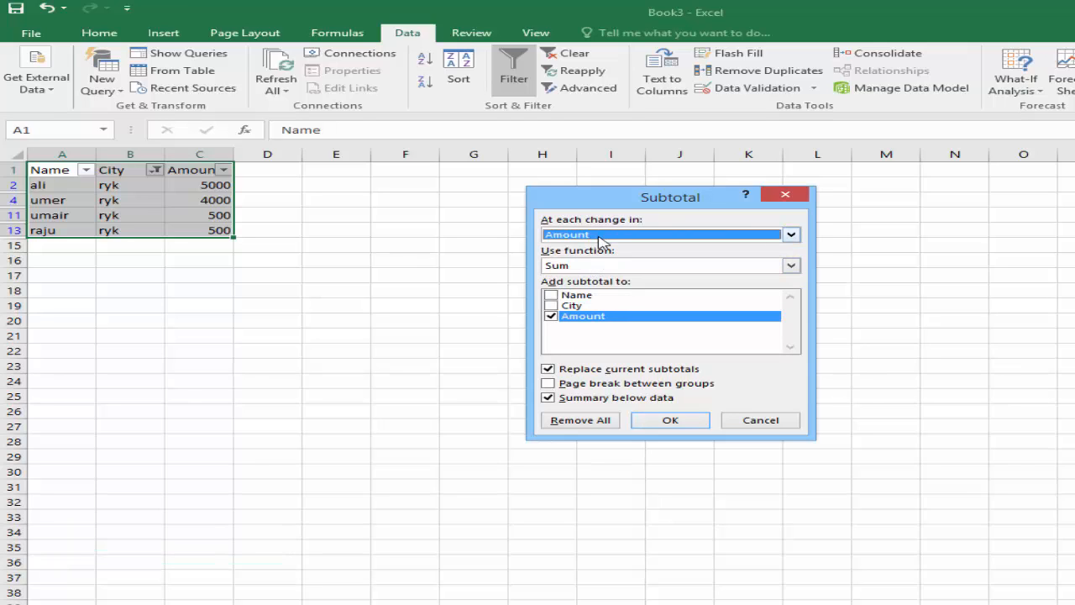
{"action": "left_click", "coordinate": [598, 267]}
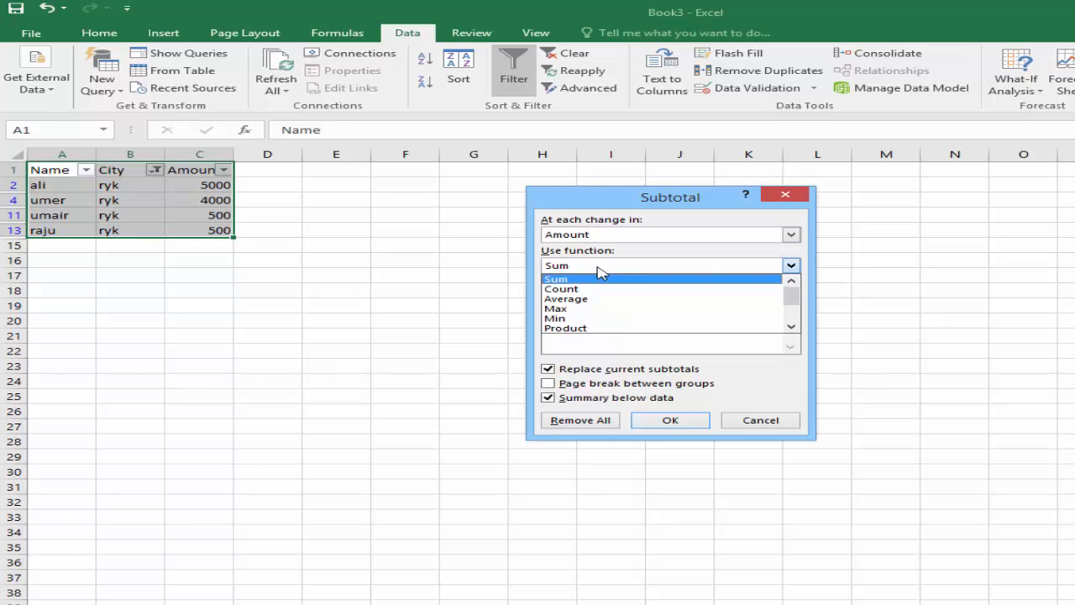
{"action": "left_click", "coordinate": [588, 278]}
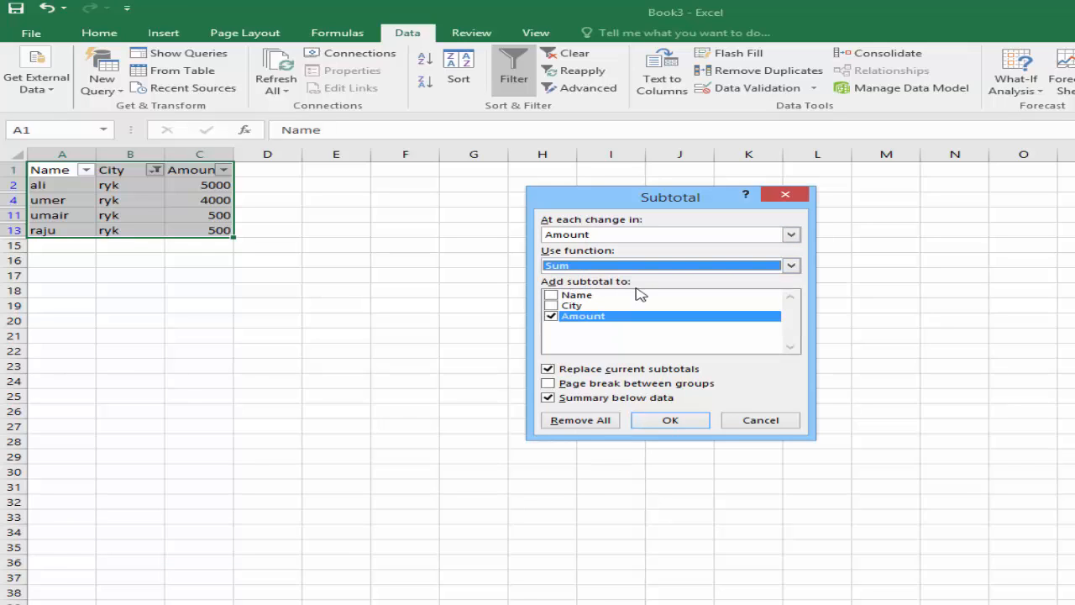
{"action": "left_click", "coordinate": [551, 316]}
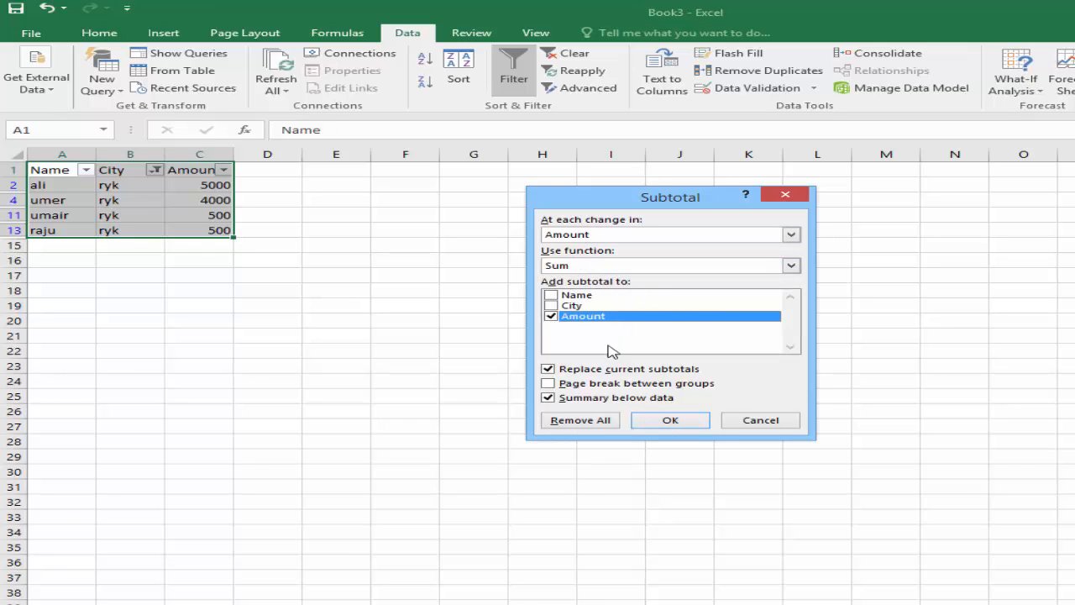
{"action": "left_click", "coordinate": [671, 420]}
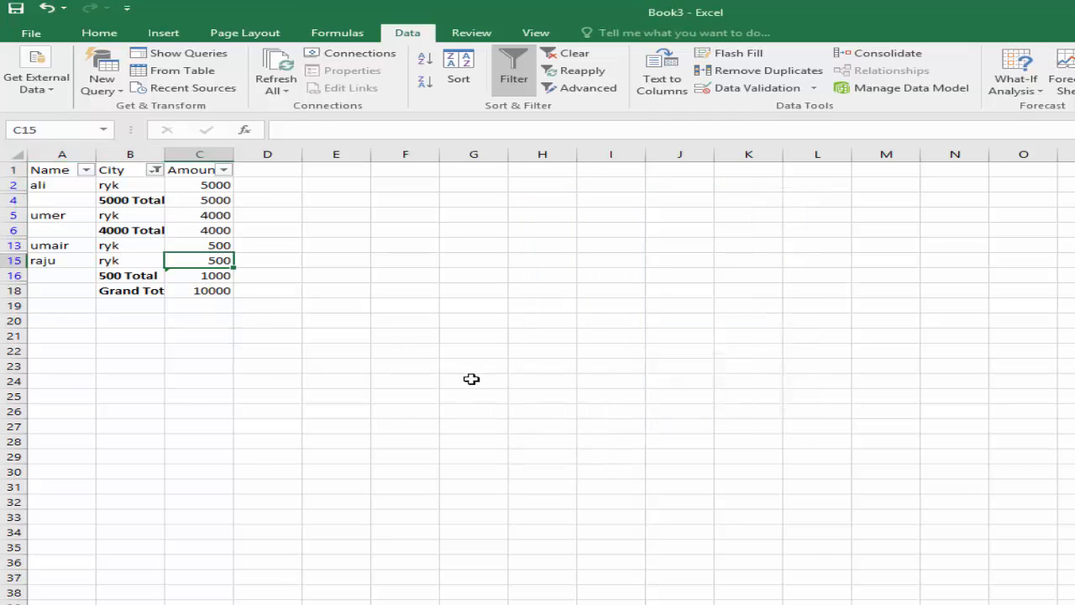
Fit column B's width to its contents and switch the City filter from ryk to multan.
{"action": "left_click", "coordinate": [189, 297]}
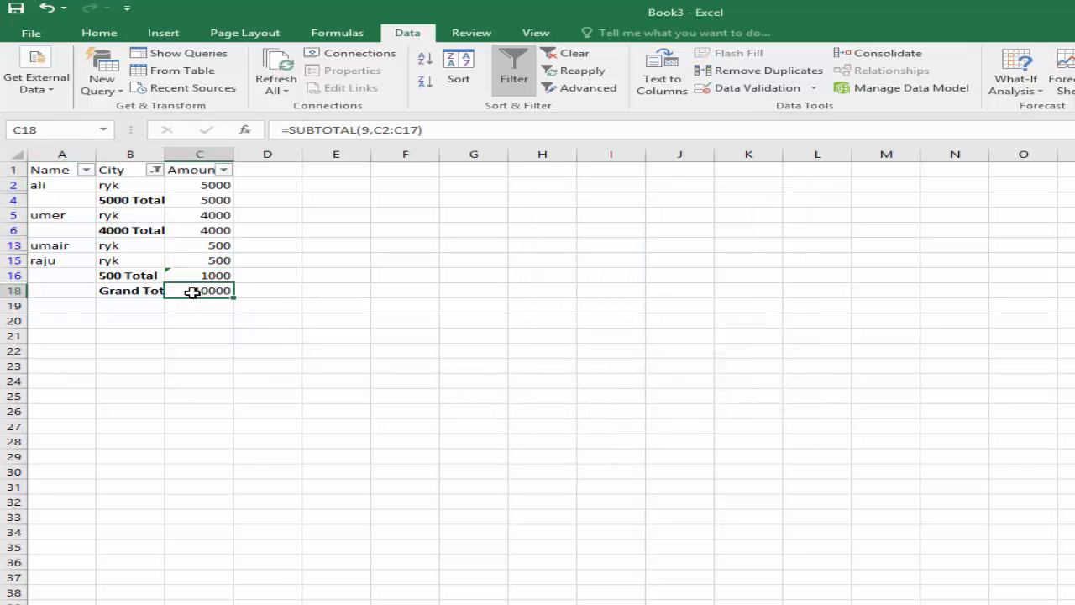
{"action": "double_click", "coordinate": [165, 155]}
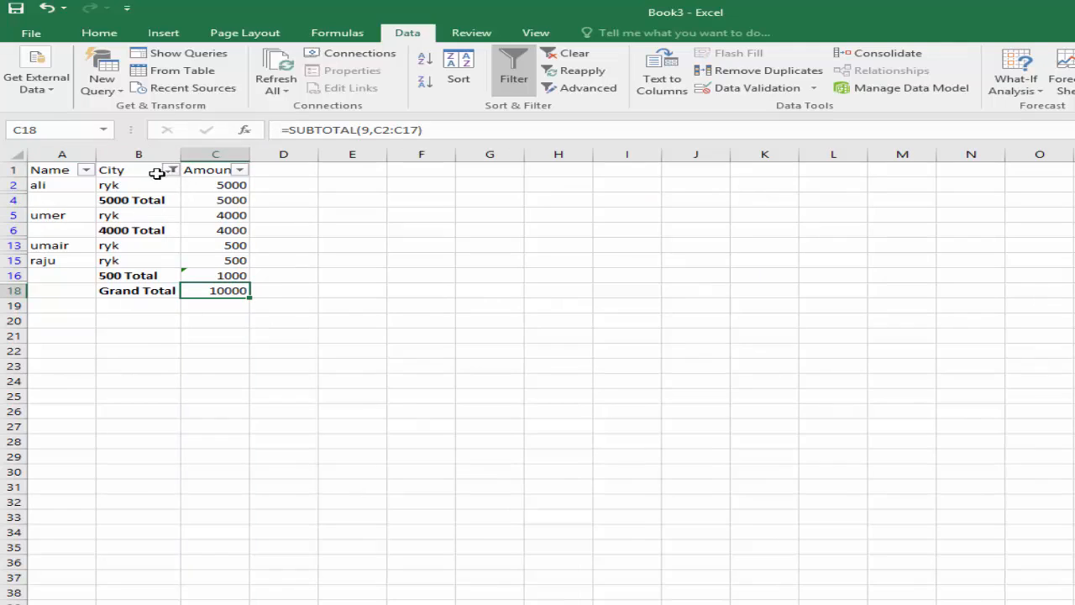
{"action": "left_click", "coordinate": [171, 170]}
{"action": "left_click", "coordinate": [65, 402]}
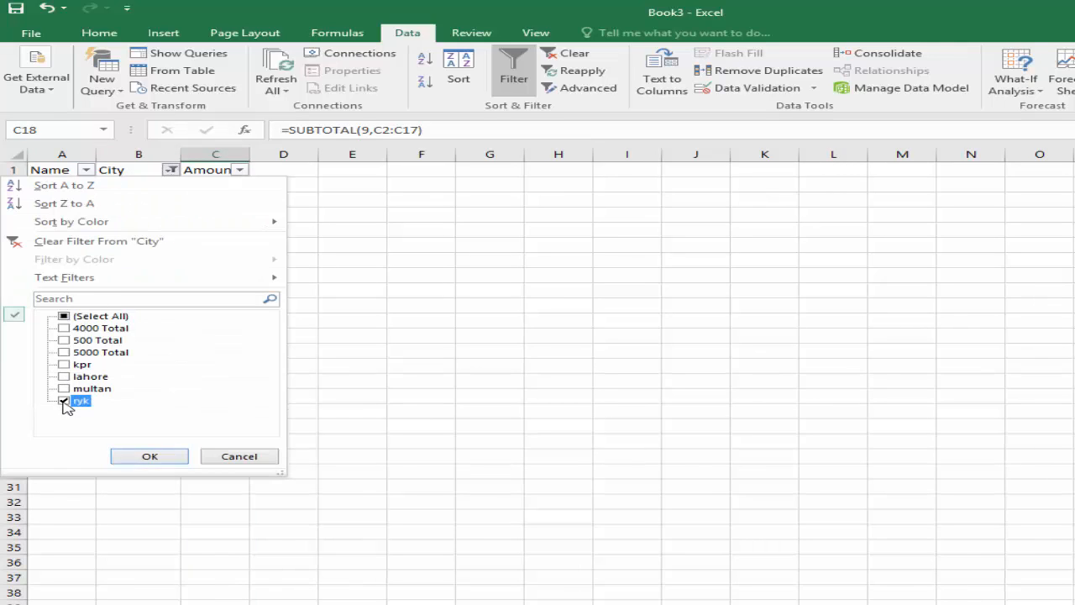
{"action": "left_click", "coordinate": [65, 389]}
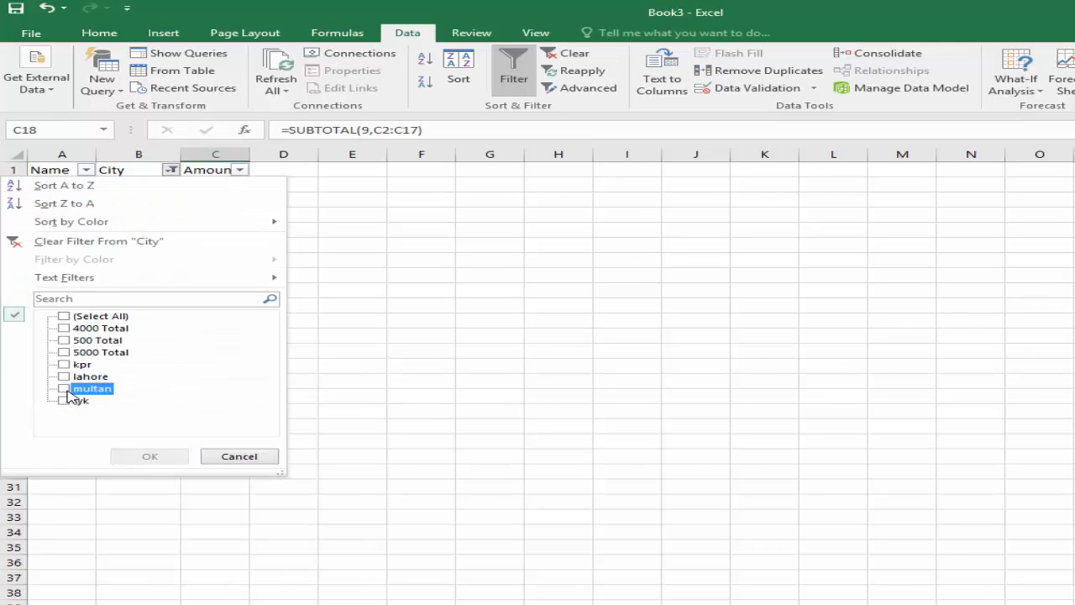
{"action": "left_click", "coordinate": [148, 456]}
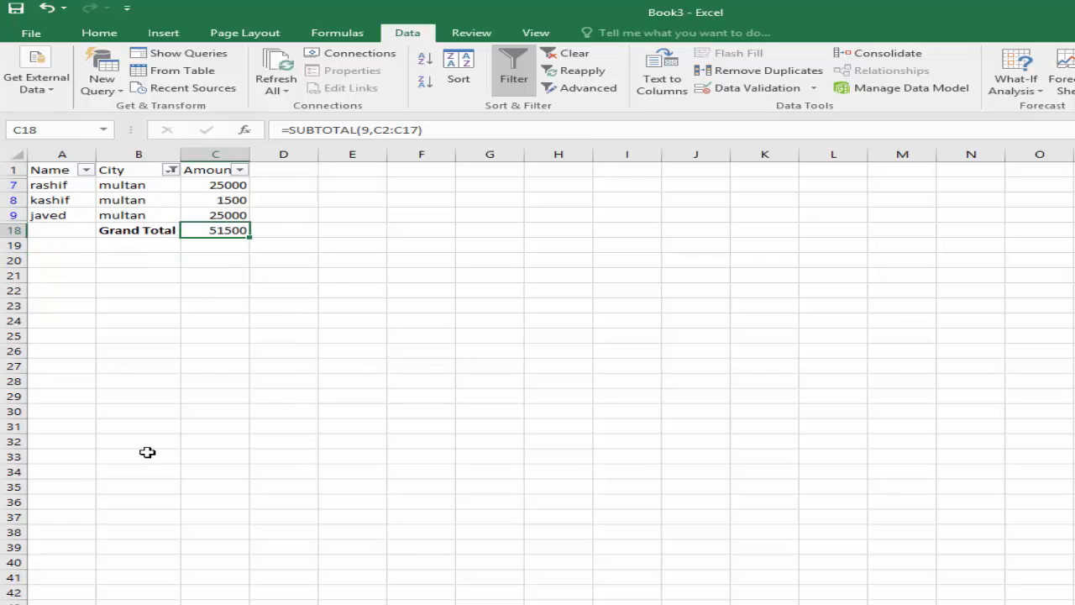
Switch the City filter from multan to lahore so the grand total covers only the lahore rows.
{"action": "left_click", "coordinate": [171, 170]}
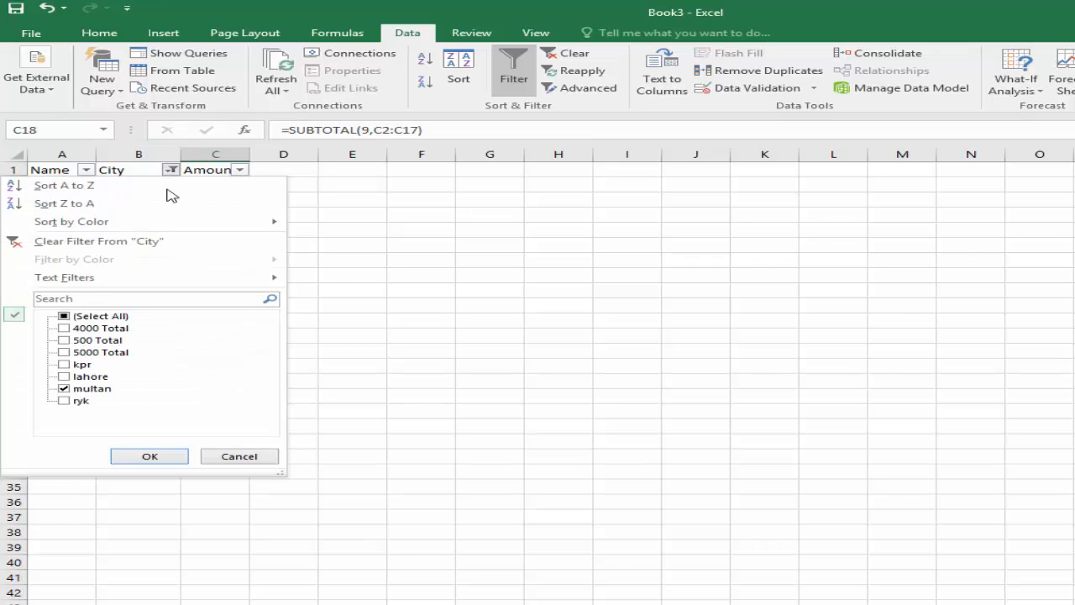
{"action": "left_click", "coordinate": [87, 389]}
{"action": "left_click", "coordinate": [89, 378]}
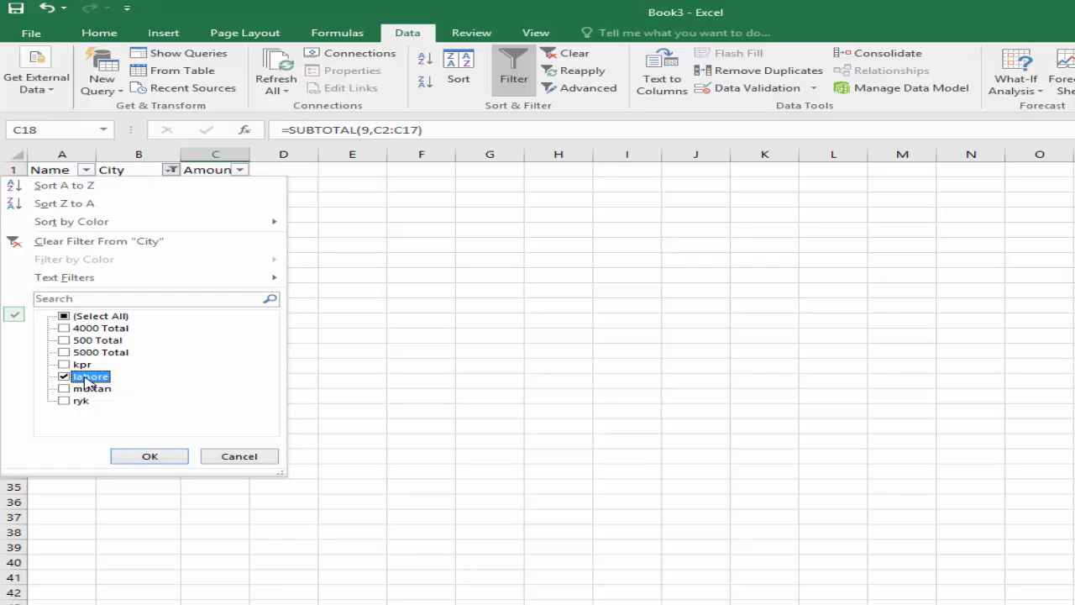
{"action": "left_click", "coordinate": [147, 456]}
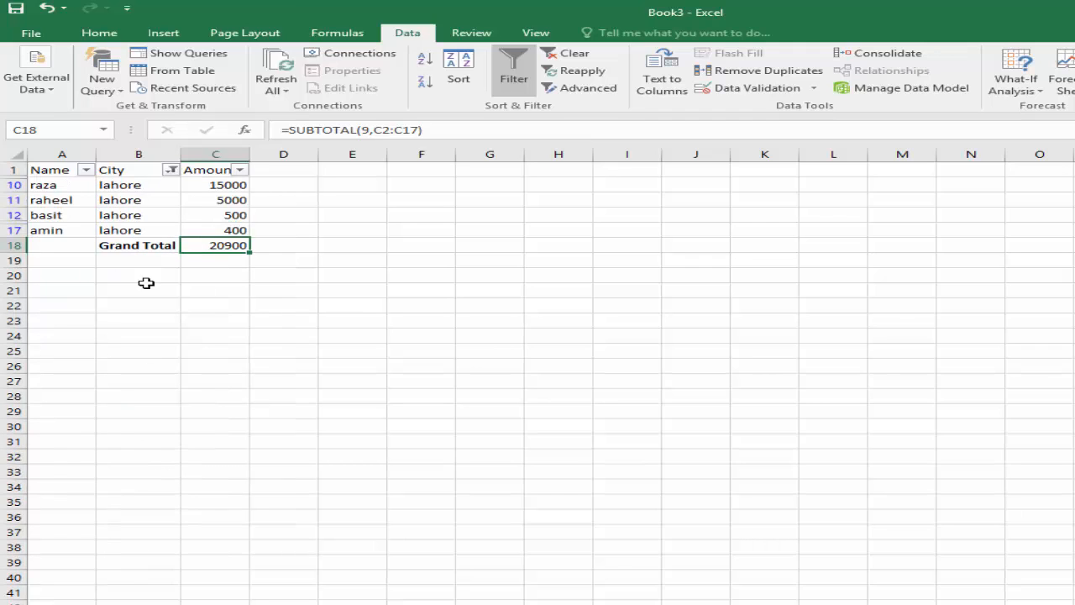
Extend the City filter to kpr, lahore, multan and ryk, leaving the 4000, 500 and 5000 Total rows excluded.
{"action": "left_click", "coordinate": [171, 174]}
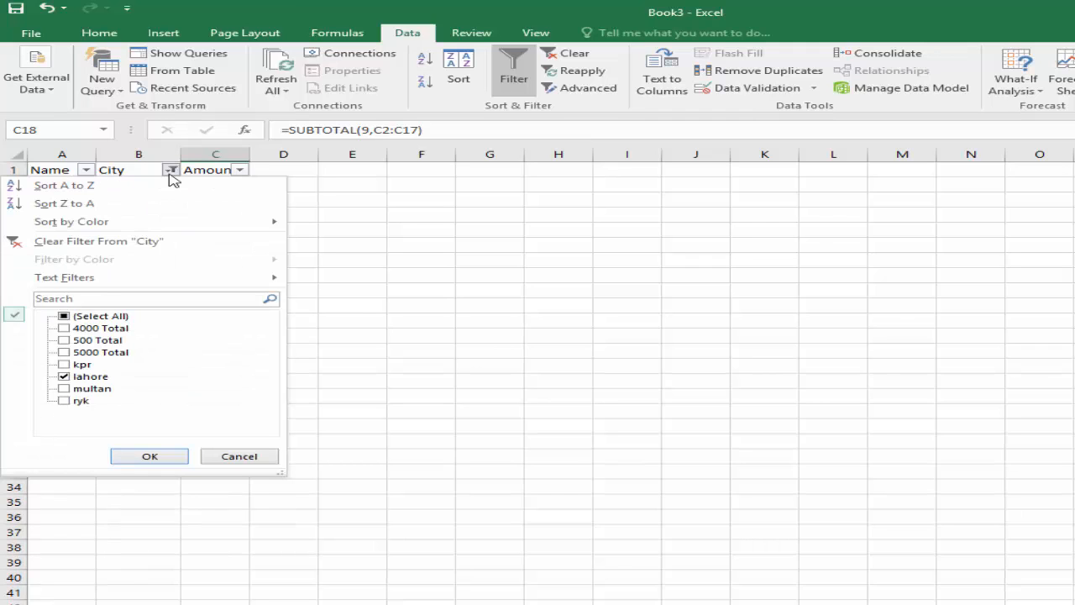
{"action": "left_click", "coordinate": [82, 364]}
{"action": "left_click", "coordinate": [87, 388]}
{"action": "left_click", "coordinate": [80, 400]}
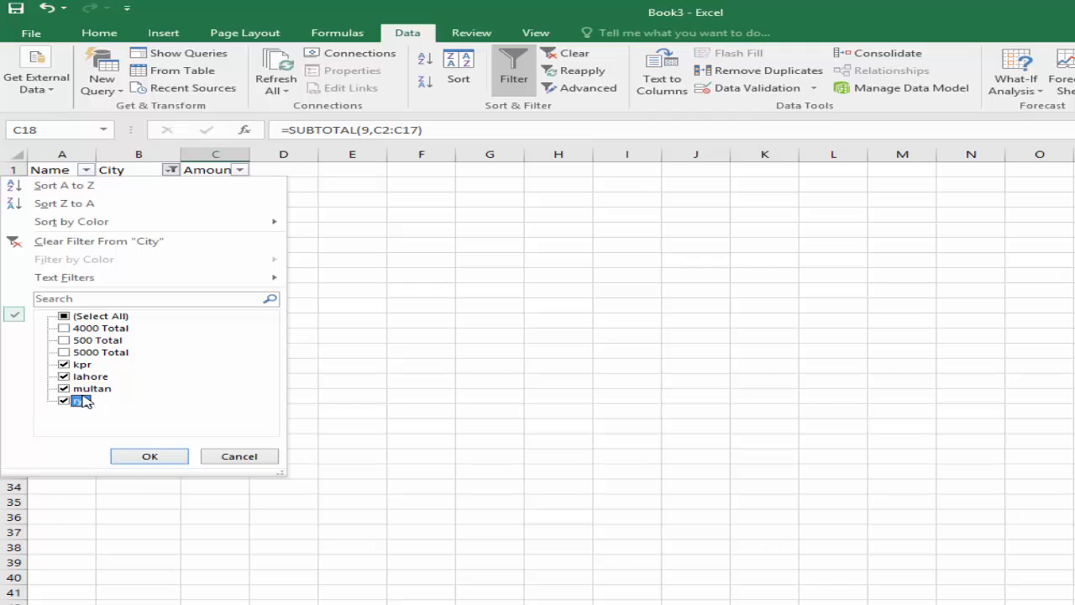
{"action": "left_click", "coordinate": [149, 456]}
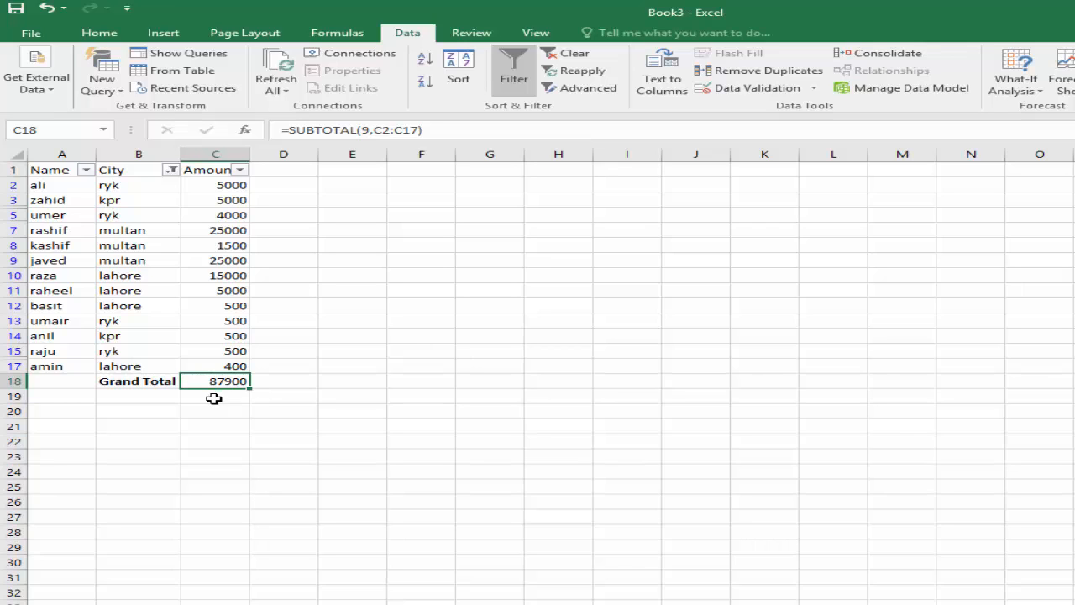
Turn off filtering for the header row A1 to C1 and remove all subtotals from the table.
{"action": "left_click_drag", "start_coordinate": [207, 170], "coordinate": [36, 168]}
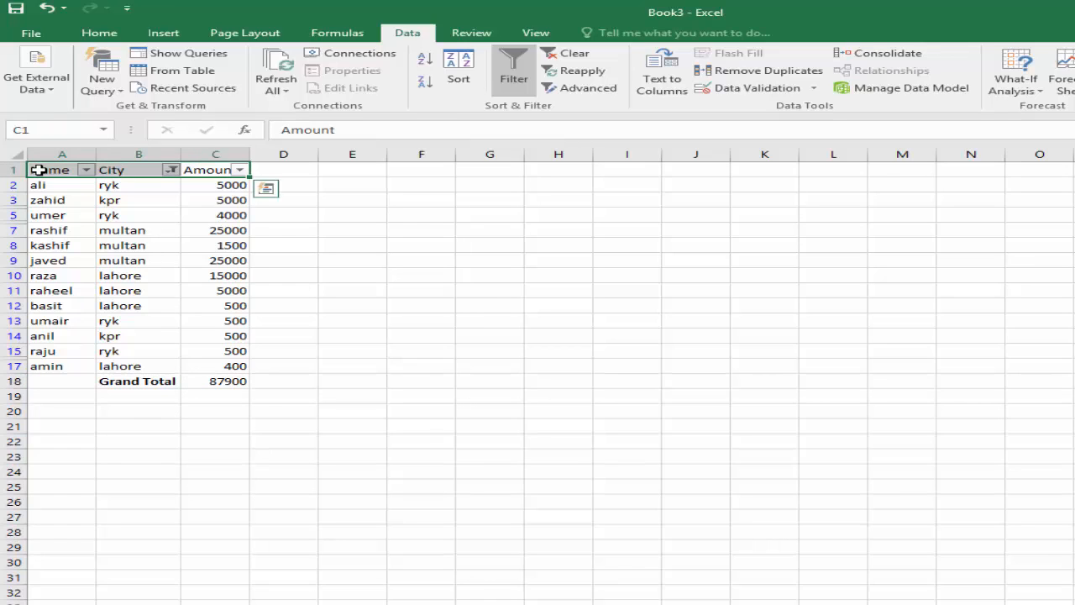
{"action": "left_click", "coordinate": [514, 81]}
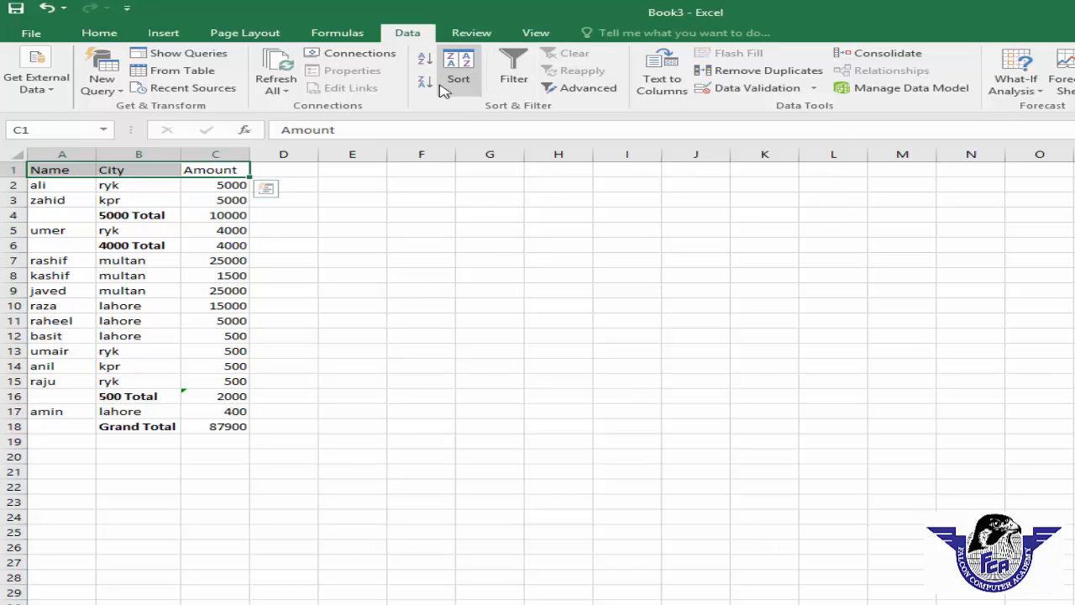
{"action": "left_click", "coordinate": [232, 429]}
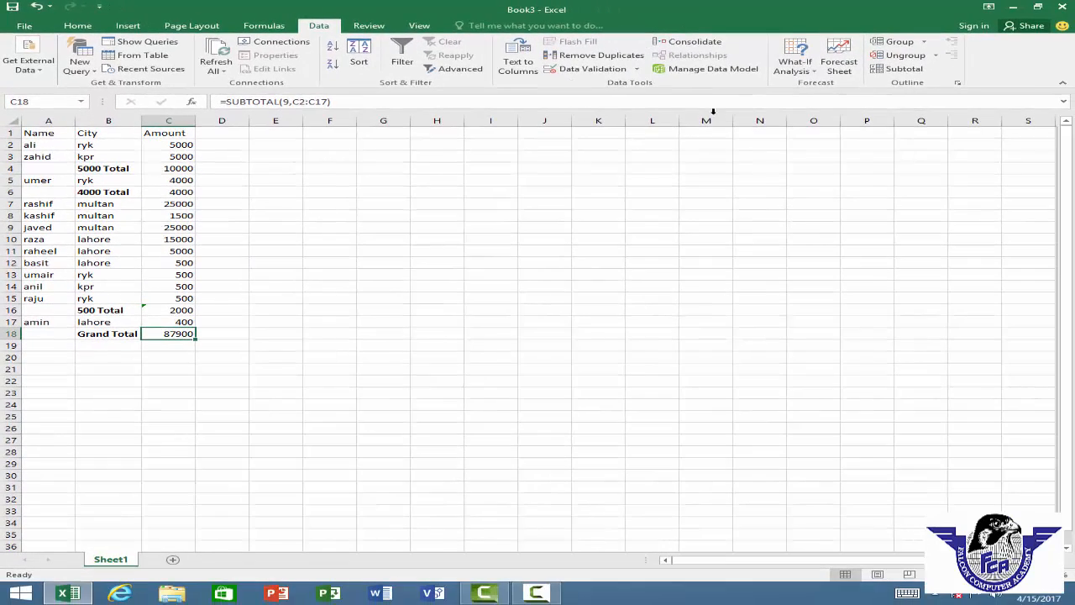
{"action": "left_click", "coordinate": [915, 68]}
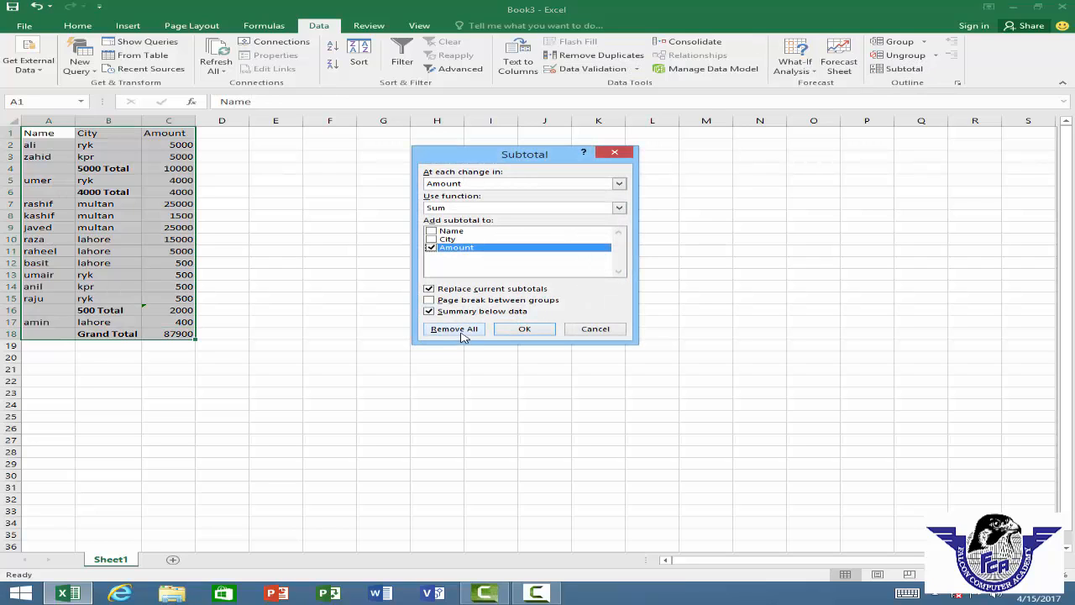
{"action": "left_click", "coordinate": [464, 332]}
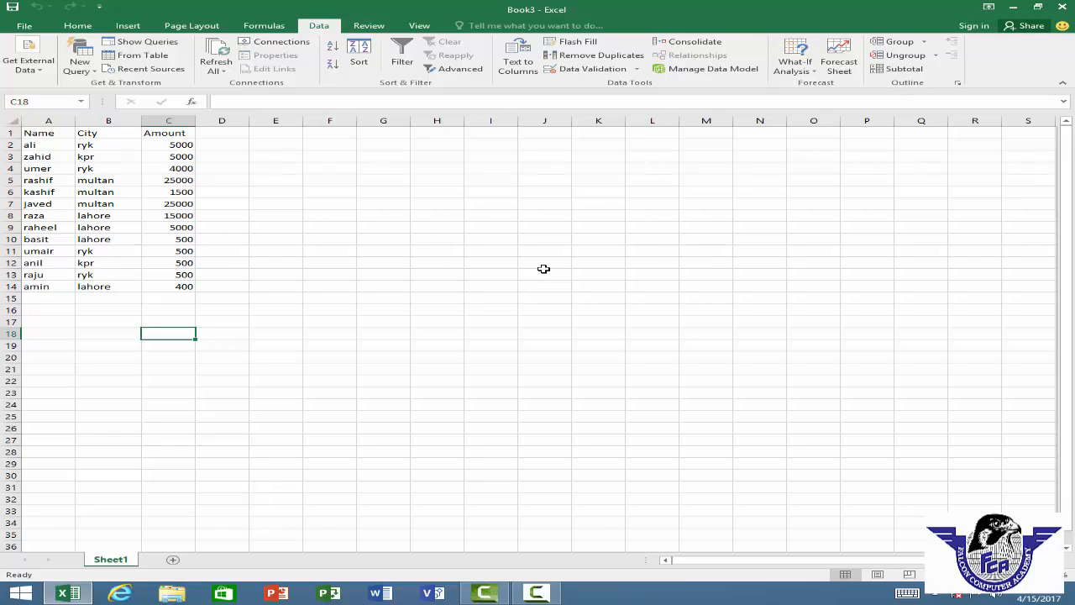